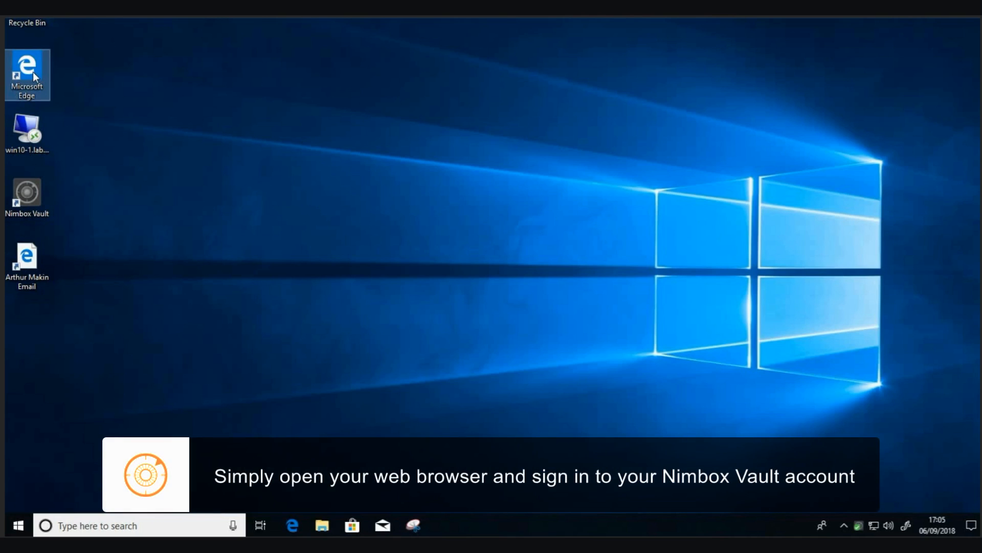
# Launch Microsoft Edge from its desktop shortcut.
pyautogui.doubleClick(32, 71)
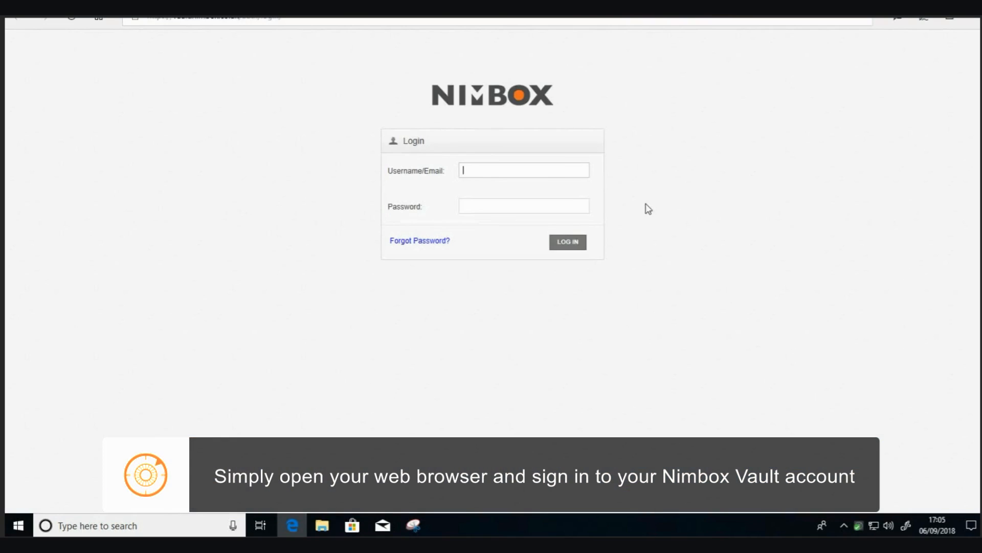
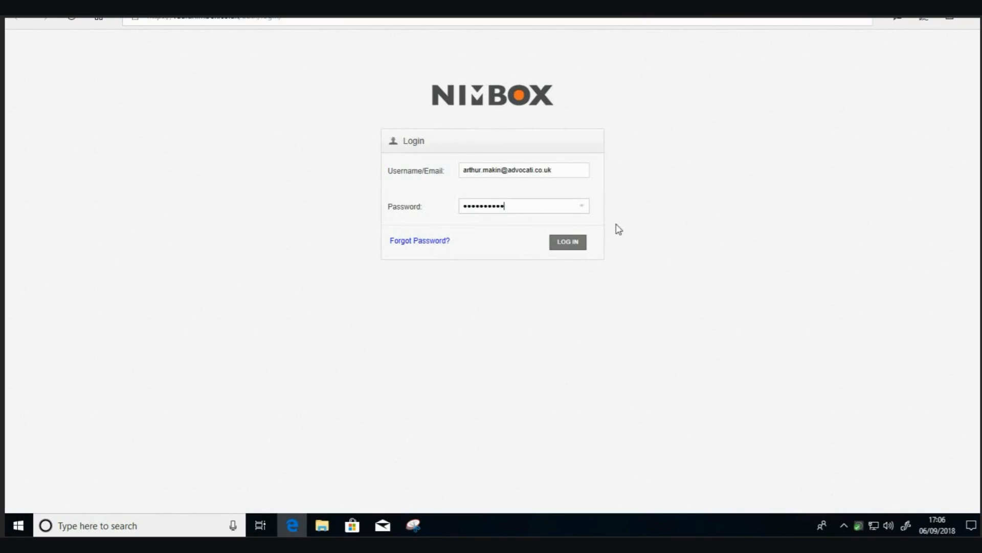
# Log in with the Vault username and password, then go to the Download Nimbox Vault page.
pyautogui.click(567, 245)
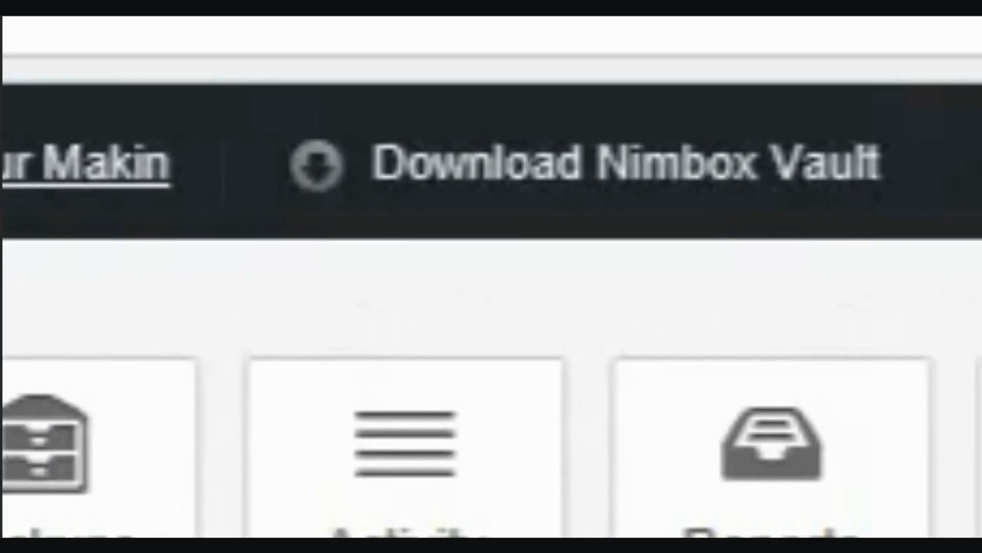
pyautogui.click(336, 241)
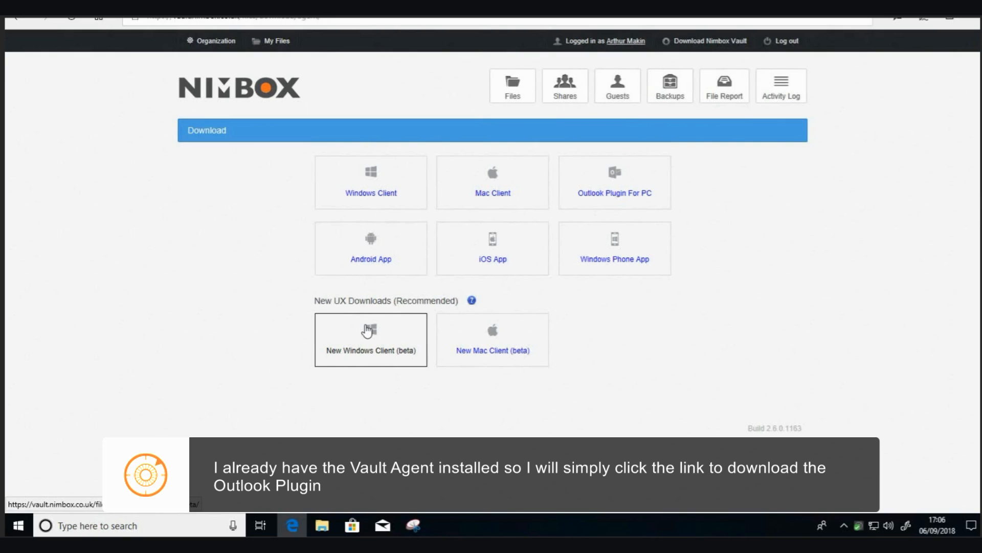
# Download the 16.8 MB Outlook Plugin For PC installer and run it.
pyautogui.click(606, 191)
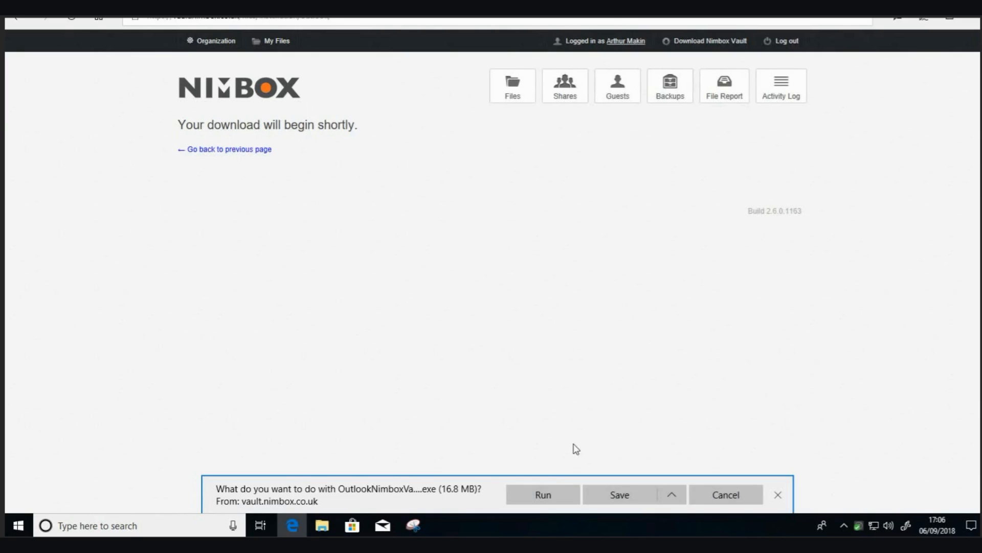
pyautogui.click(537, 504)
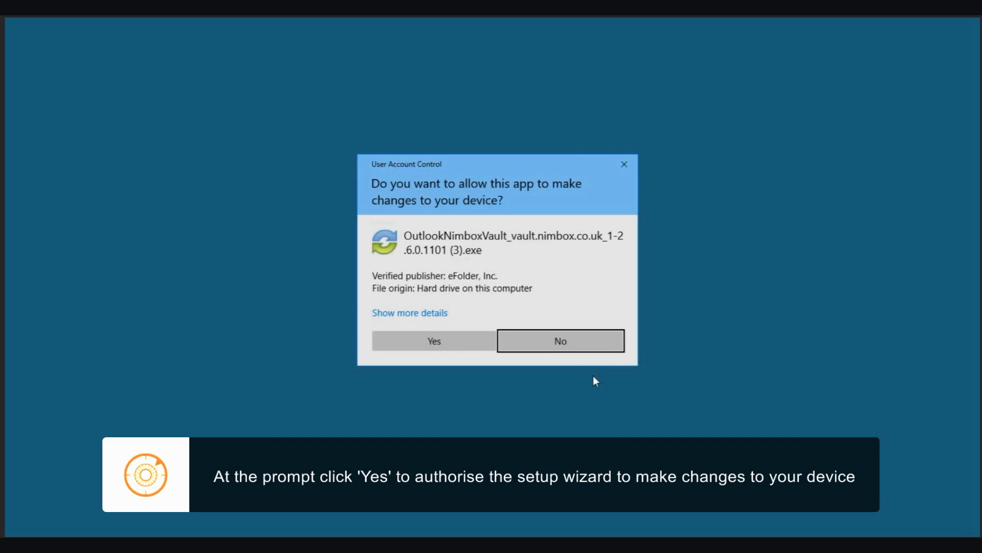
# Approve the installer, accept the licence, and install into C:\Program Files (x86)\Nimbox Vault for Outlook.
pyautogui.click(438, 340)
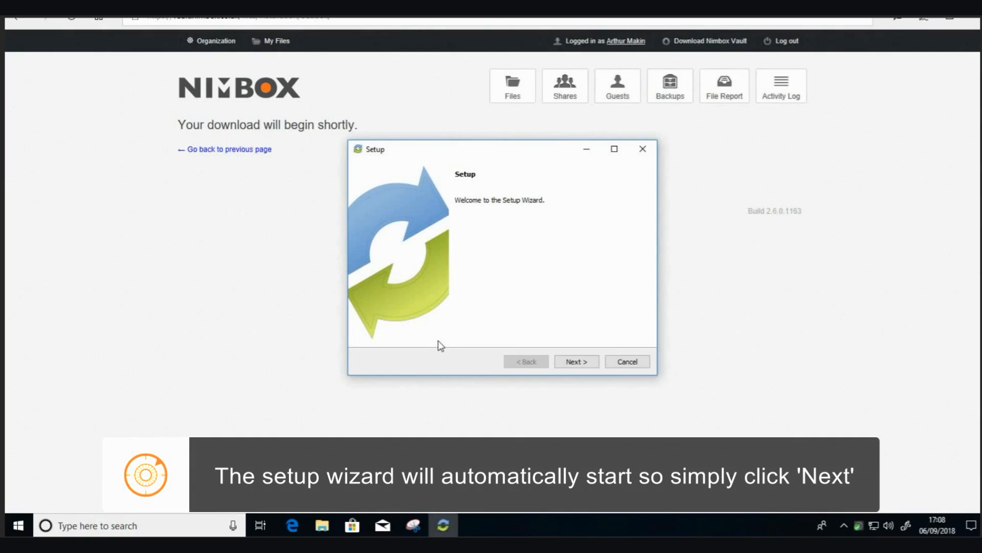
pyautogui.click(572, 364)
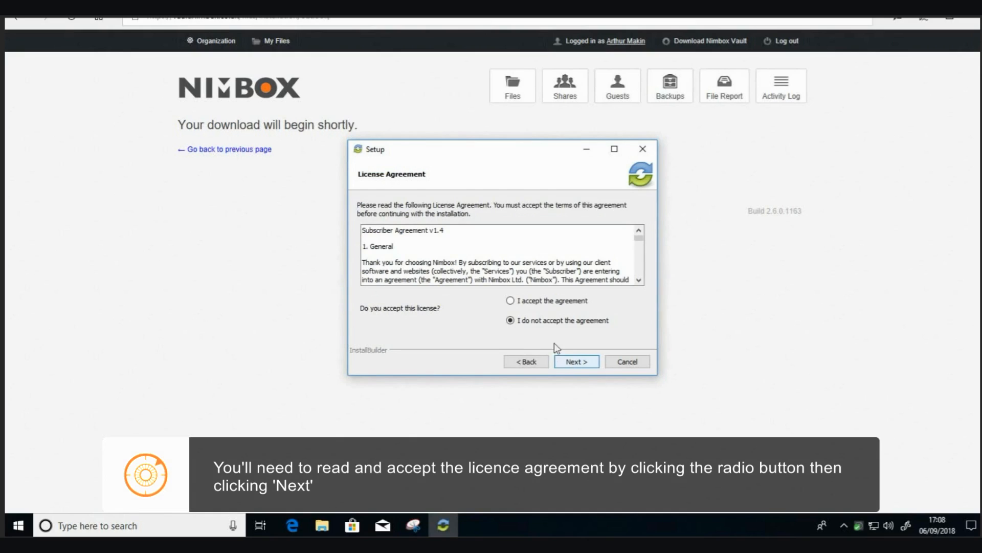
pyautogui.click(510, 301)
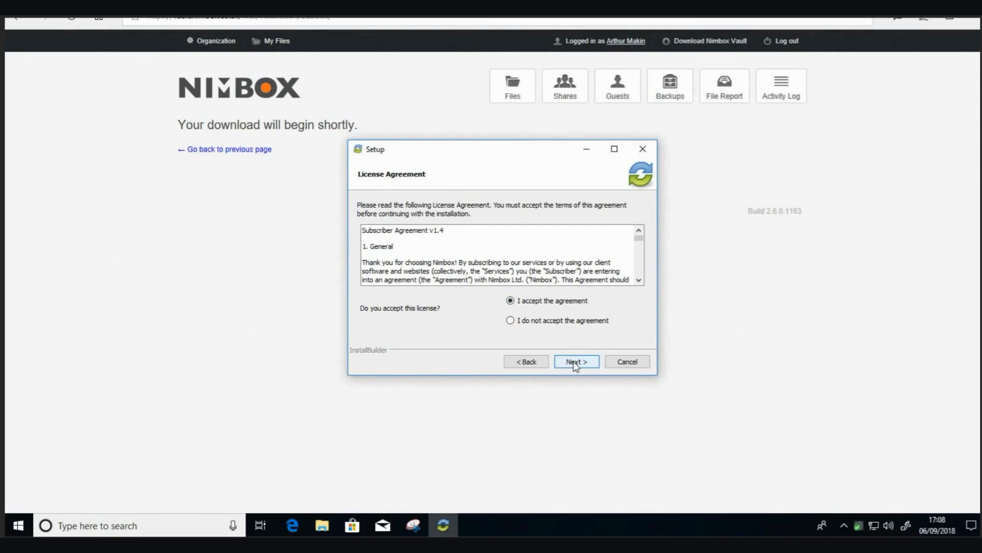
pyautogui.click(574, 362)
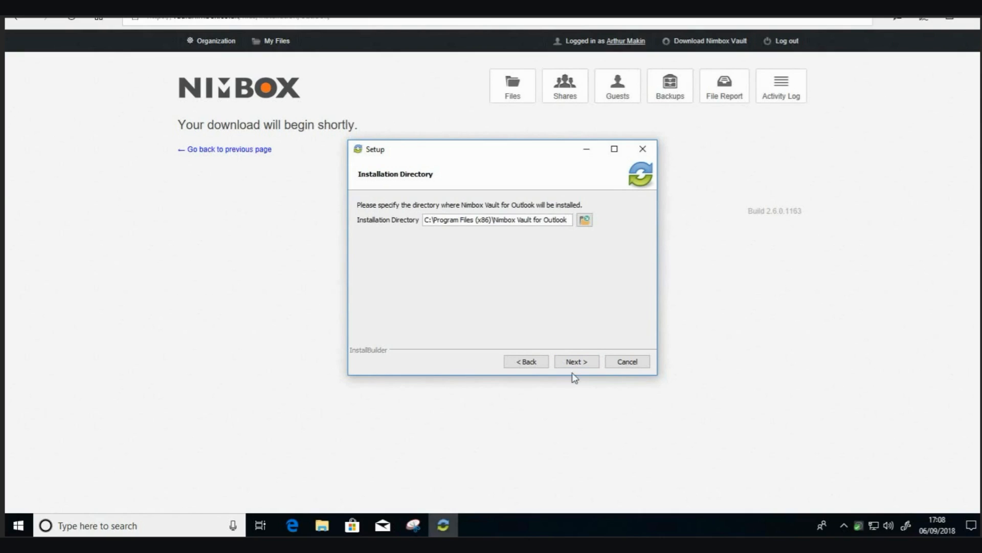
pyautogui.click(575, 364)
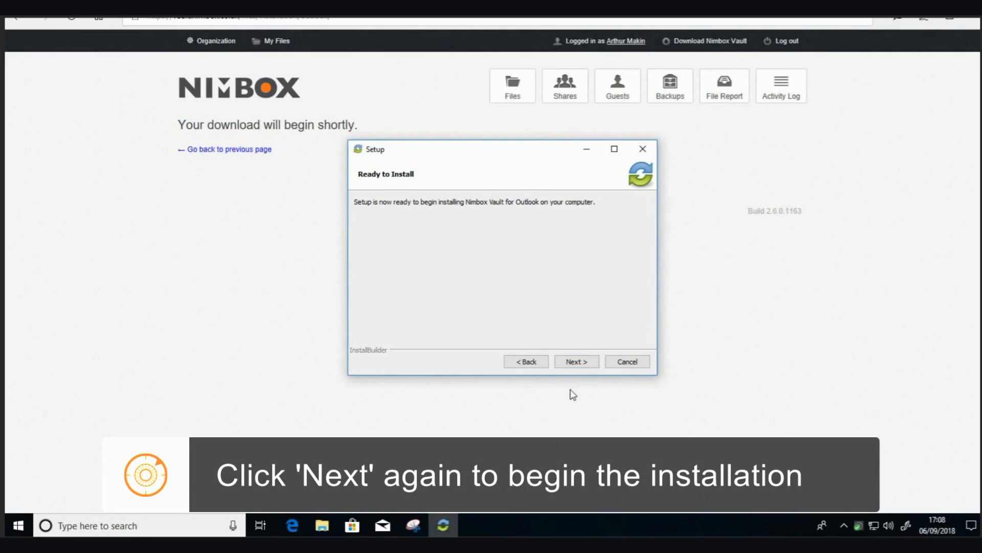
pyautogui.click(576, 364)
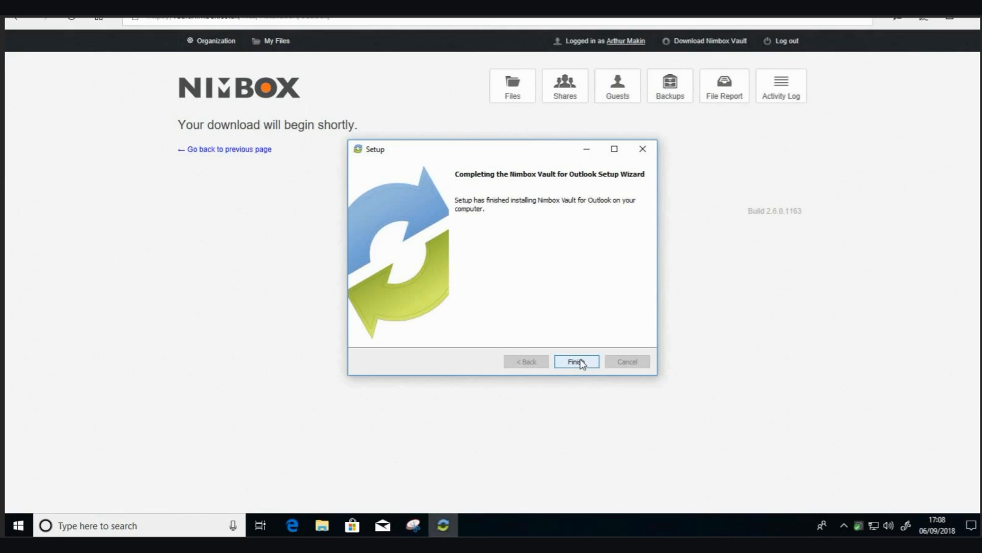
pyautogui.click(581, 361)
pyautogui.press('super')
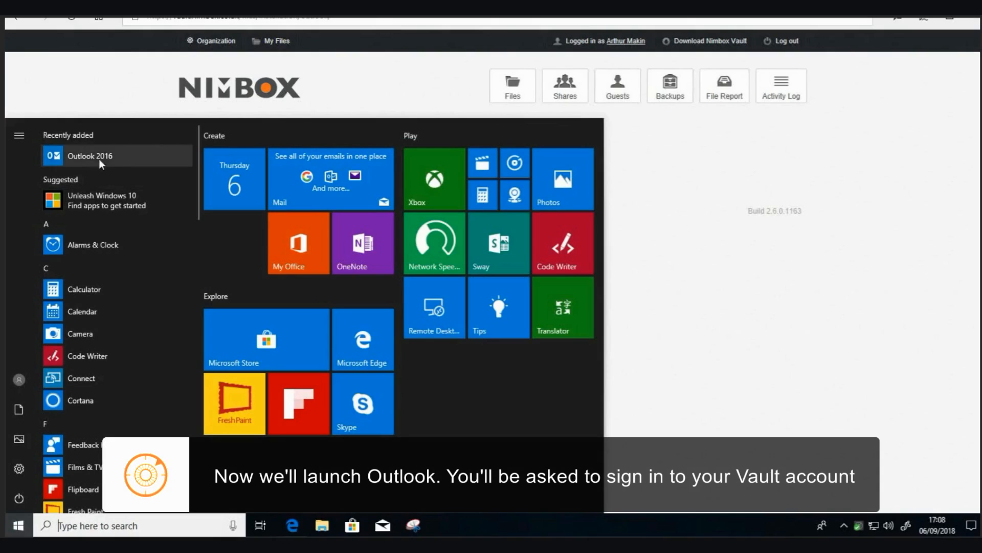
# Start Outlook 2016 and log in to the Nimbox Vault Wizard with the account e-mail and password.
pyautogui.click(91, 155)
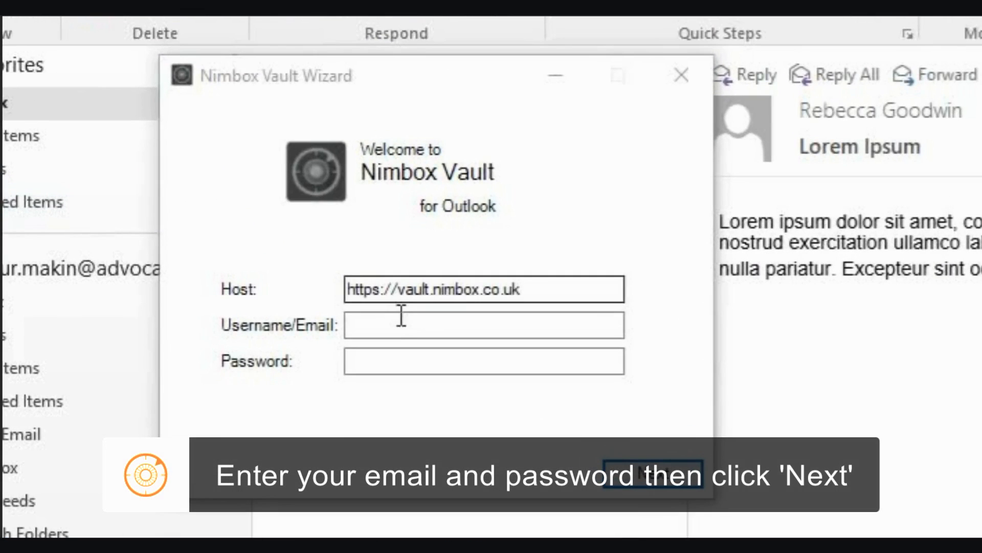
pyautogui.click(255, 224)
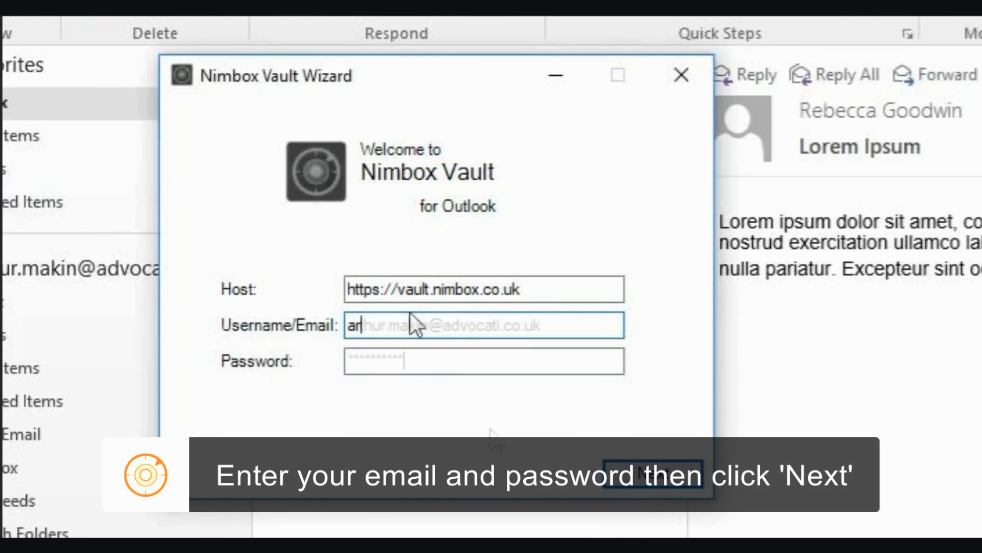
pyautogui.press('Tab')
pyautogui.write('***********')
pyautogui.click(637, 470)
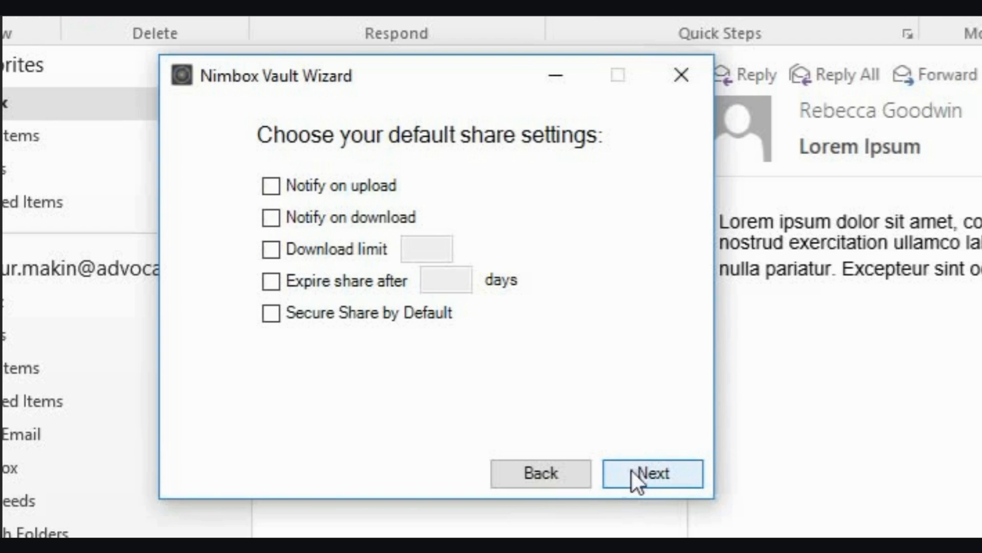
# Enable Notify on download, leaving Notify on upload and the Download limit unchecked.
pyautogui.click(274, 187)
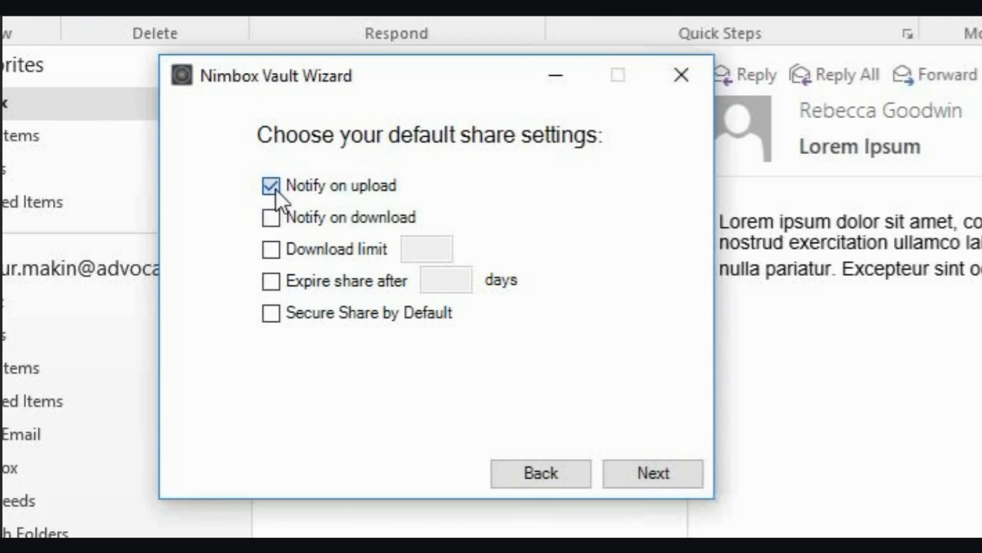
pyautogui.click(274, 189)
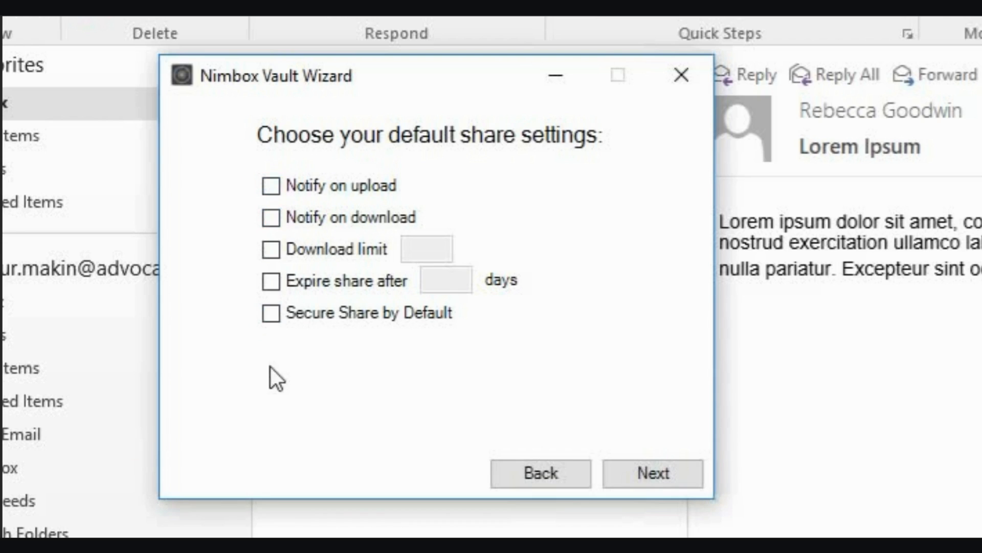
pyautogui.click(274, 222)
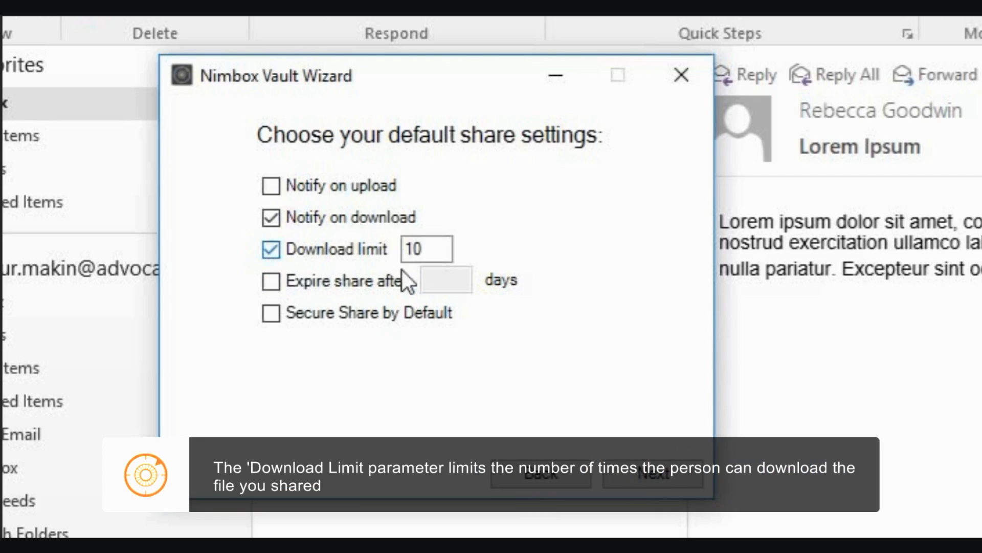
pyautogui.doubleClick(413, 249)
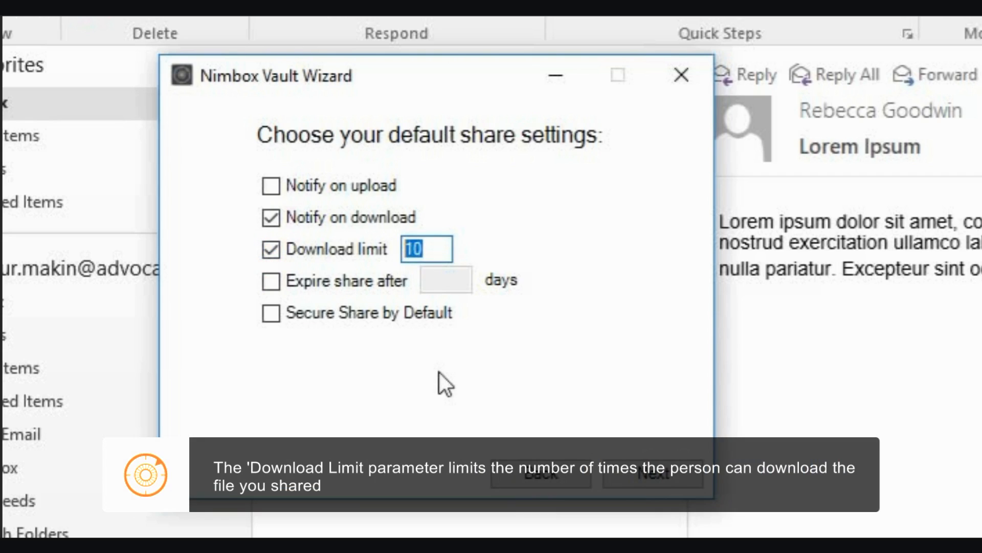
pyautogui.write('1')
pyautogui.press('Tab')
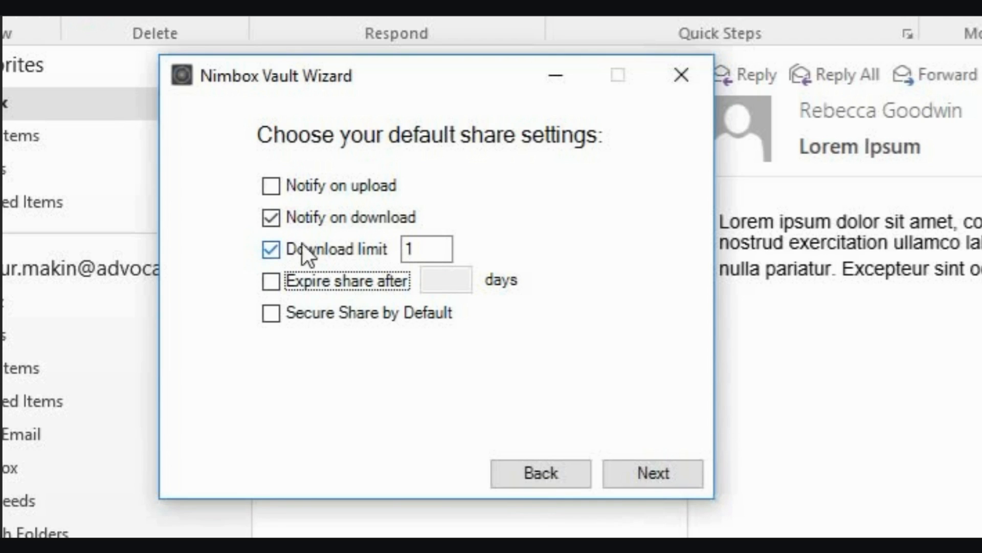
pyautogui.click(279, 248)
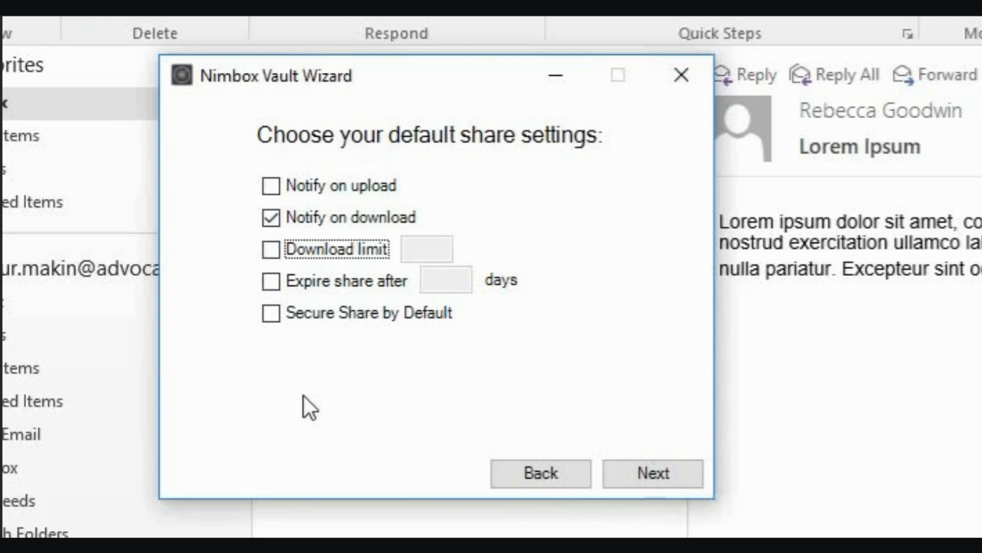
# Enter 2 as the share expiry days and enable Secure Share by Default.
pyautogui.click(272, 283)
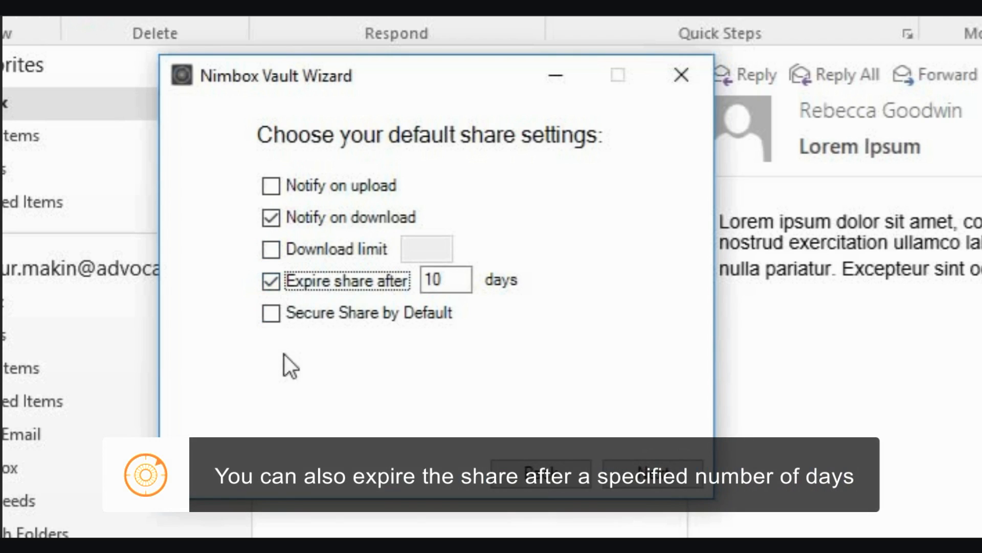
pyautogui.moveTo(461, 279); pyautogui.dragTo(404, 280)
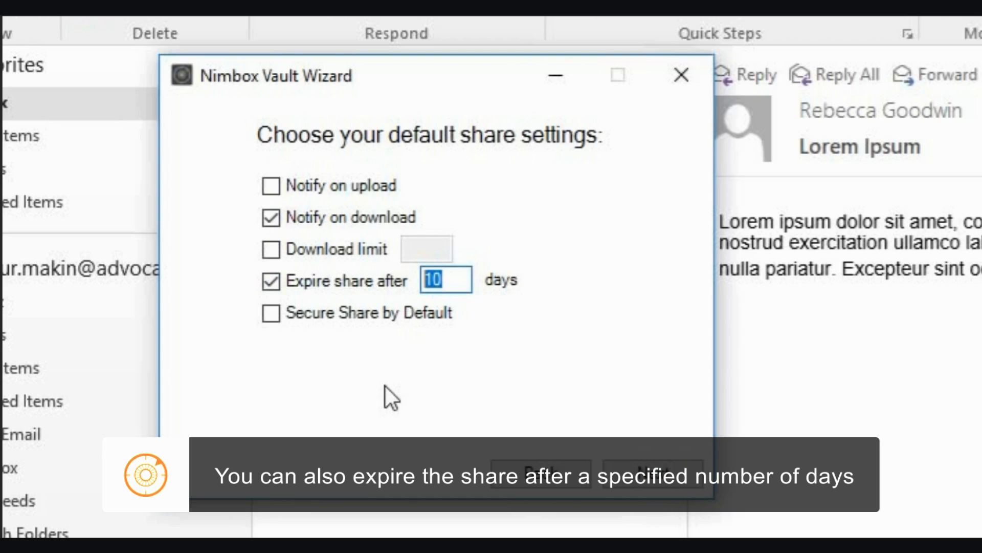
pyautogui.write('2')
pyautogui.press('Tab')
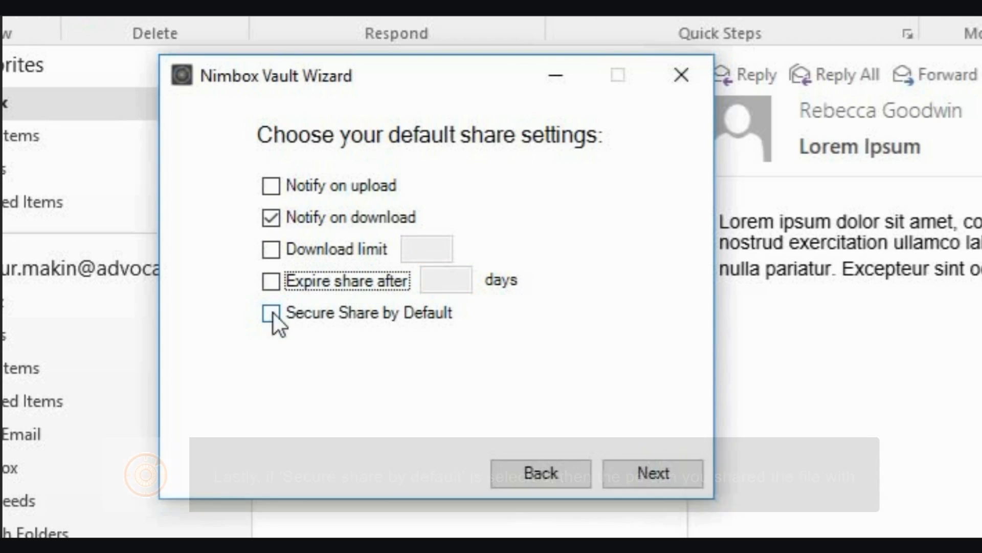
pyautogui.click(272, 313)
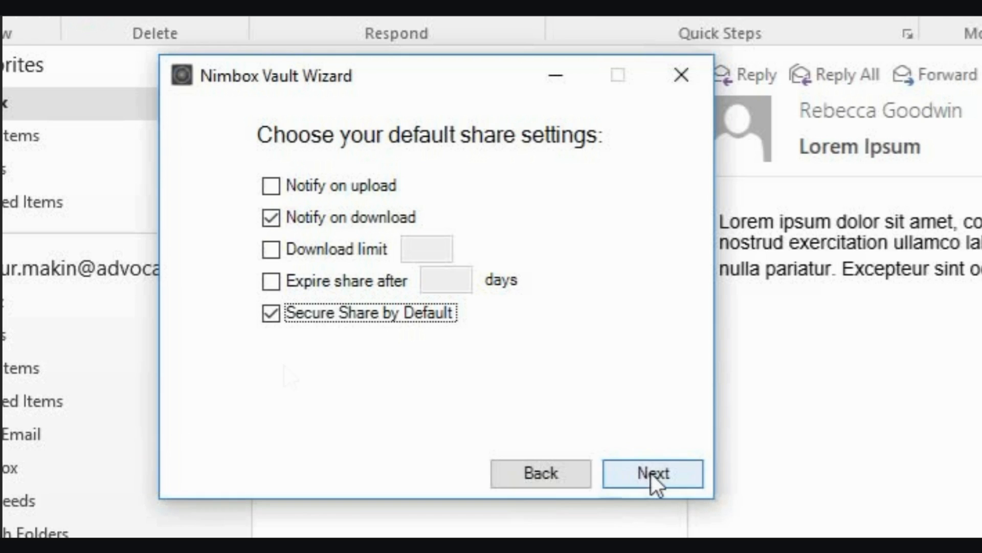
# Choose Advanced (use Nimbox Vault only when I choose) with the default Shared Items upload folder.
pyautogui.click(650, 474)
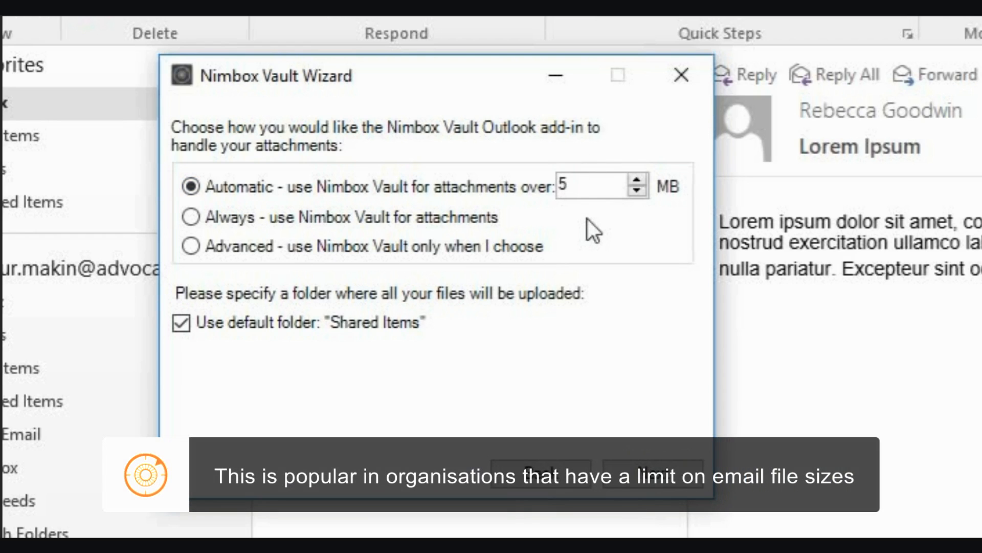
pyautogui.click(638, 180)
pyautogui.click(637, 180)
pyautogui.click(638, 180)
pyautogui.click(637, 180)
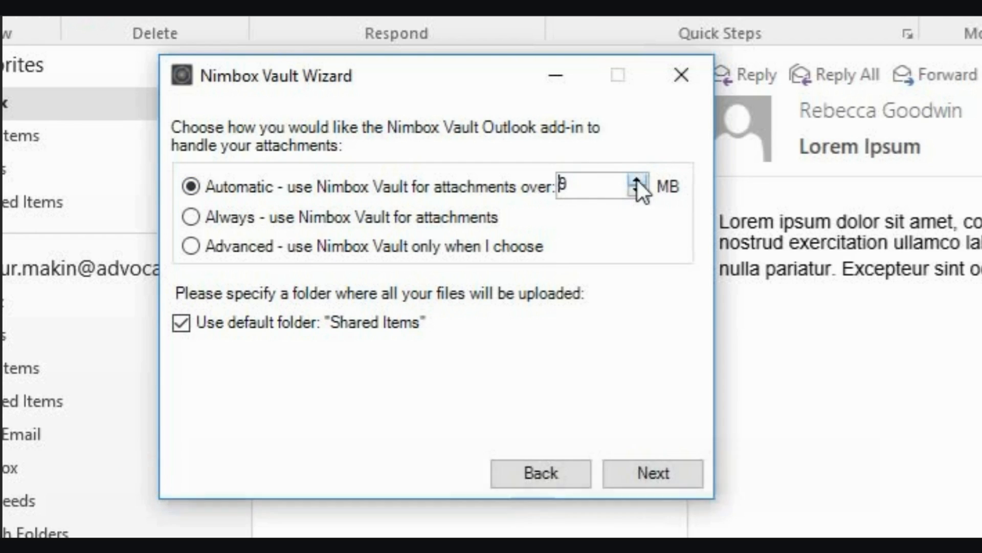
pyautogui.click(638, 180)
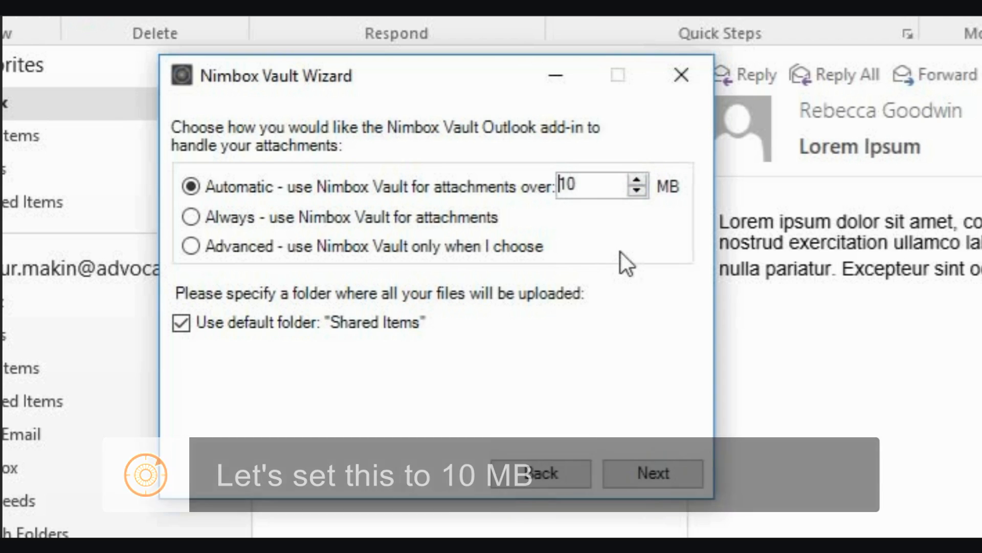
pyautogui.click(191, 217)
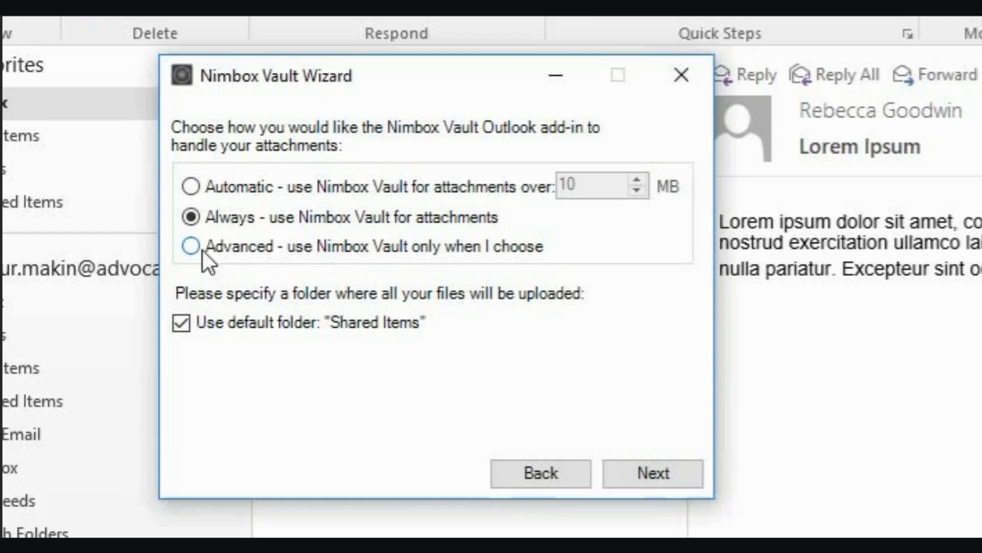
pyautogui.click(199, 250)
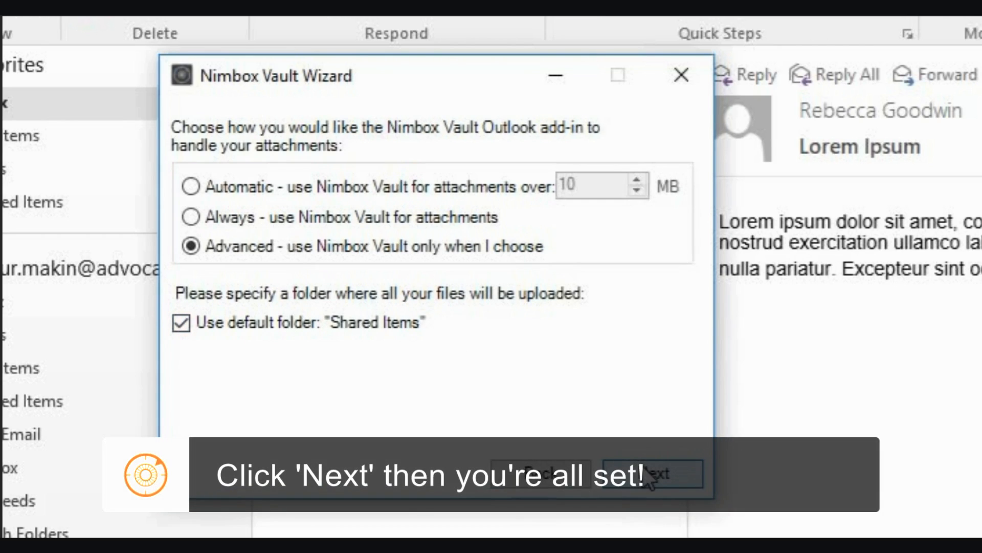
pyautogui.click(649, 474)
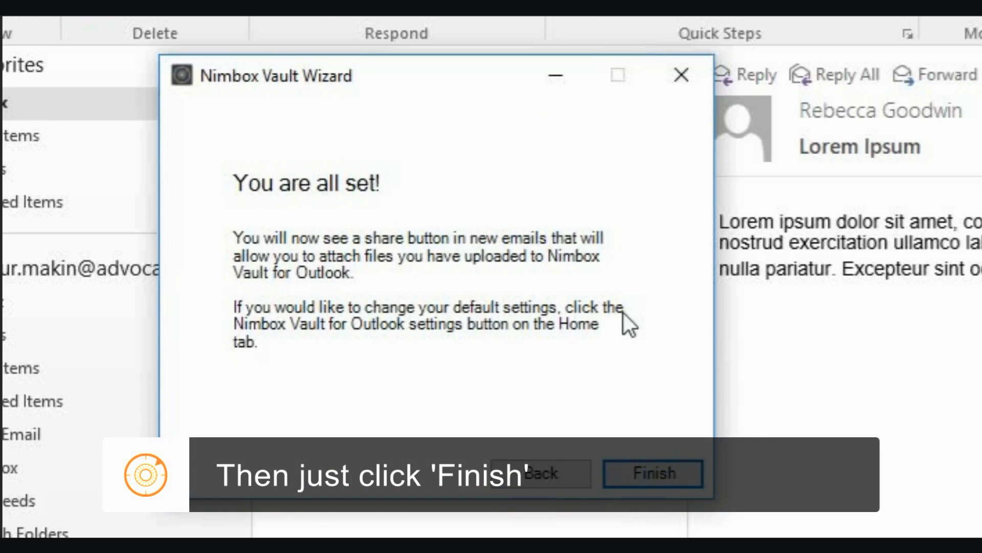
# Close the wizard and review the Default Share Settings and Attachment Policy tabs in Nimbox Vault Settings.
pyautogui.click(652, 474)
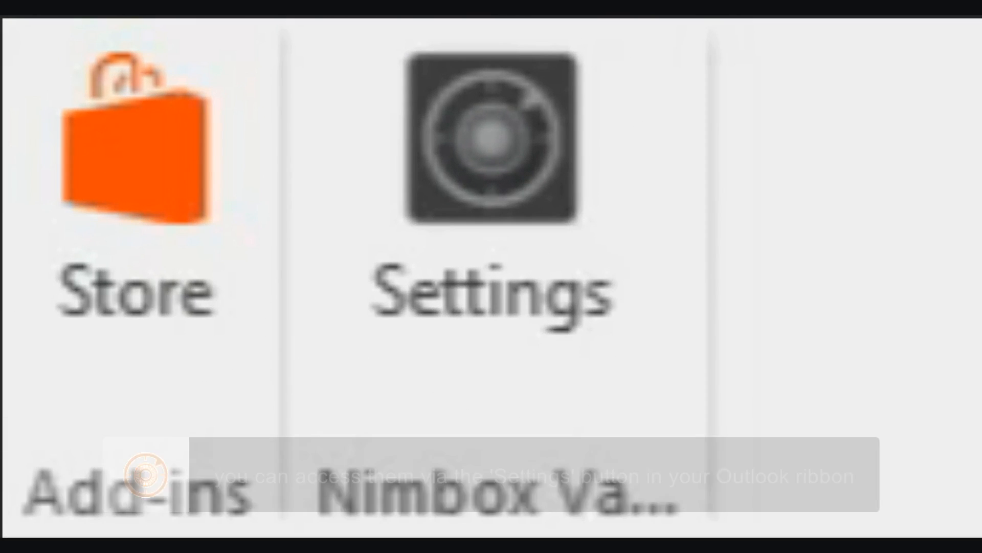
pyautogui.click(647, 101)
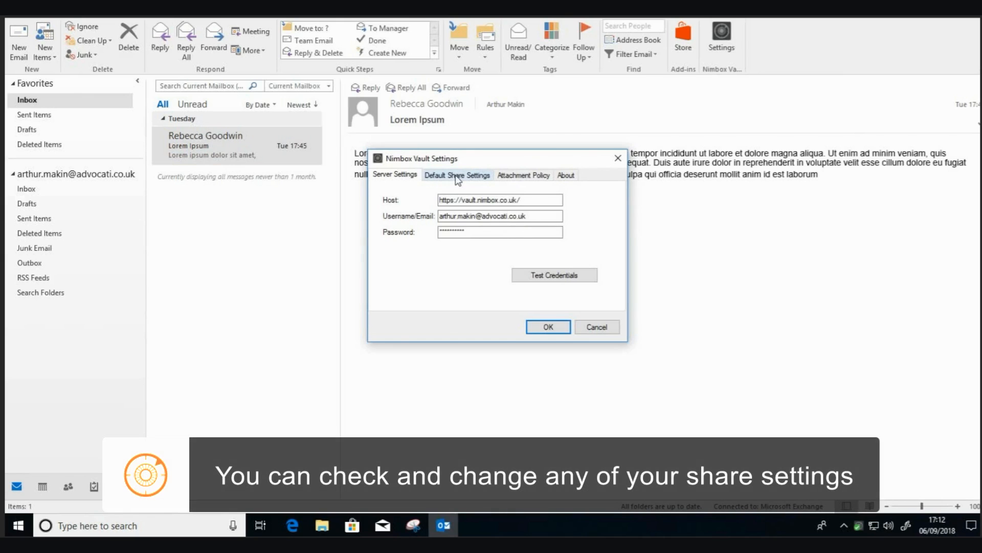
pyautogui.click(458, 177)
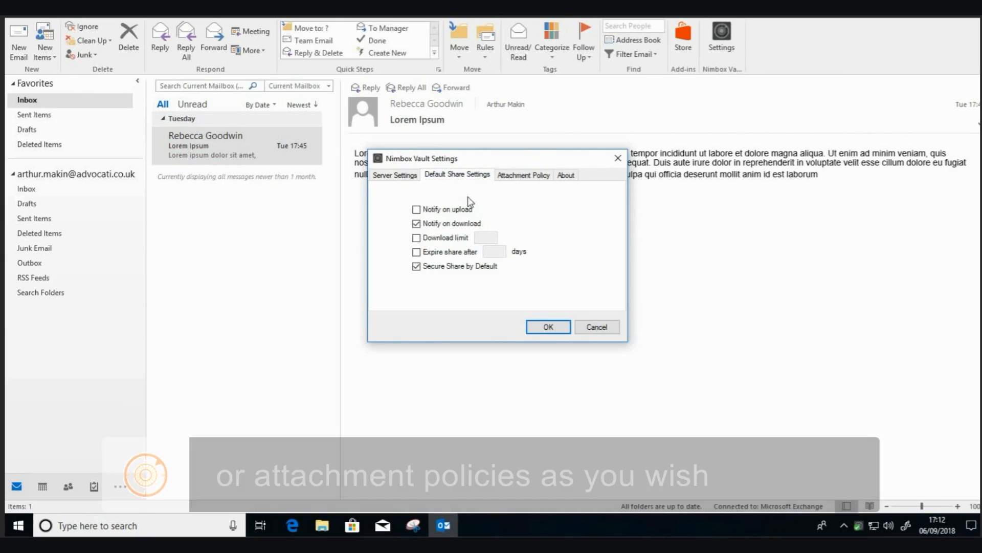
pyautogui.click(522, 175)
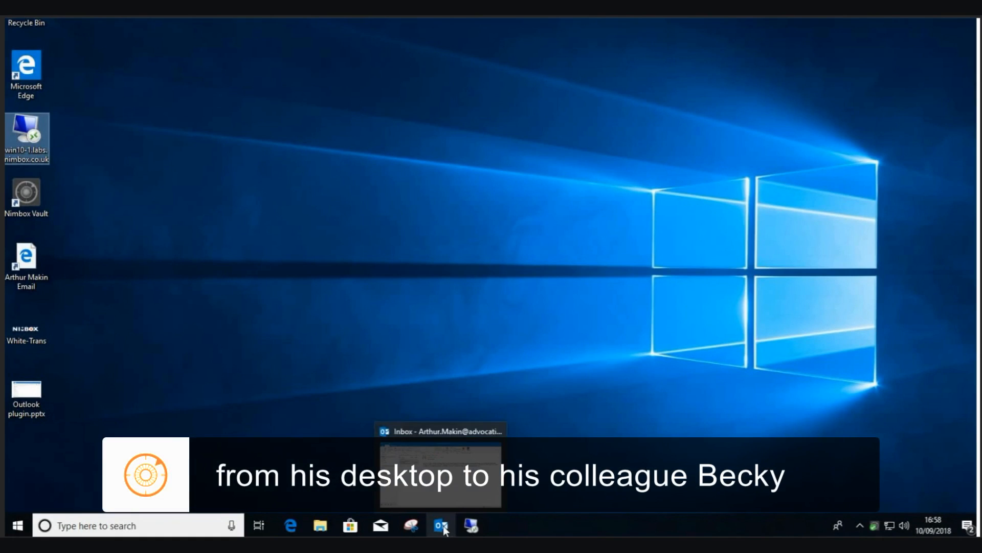
# Reopen Outlook, check the 1 MB Attachment Policy, cancel without changes, and create a new email.
pyautogui.click(443, 526)
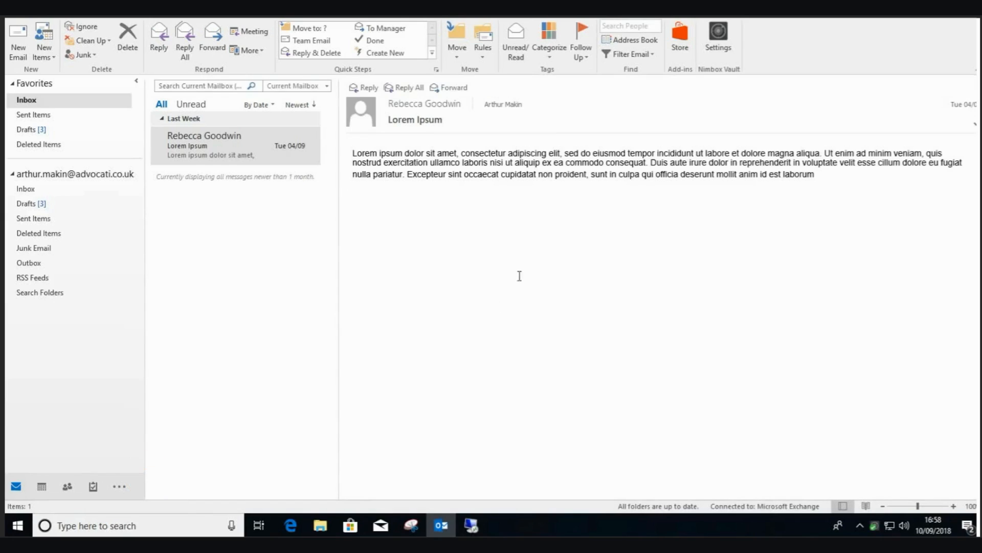
pyautogui.click(719, 40)
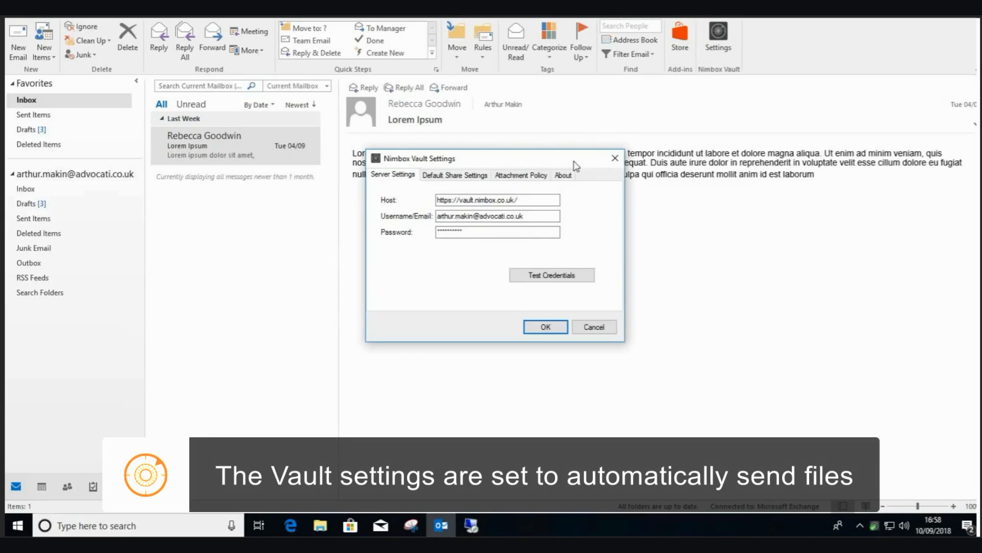
pyautogui.click(511, 175)
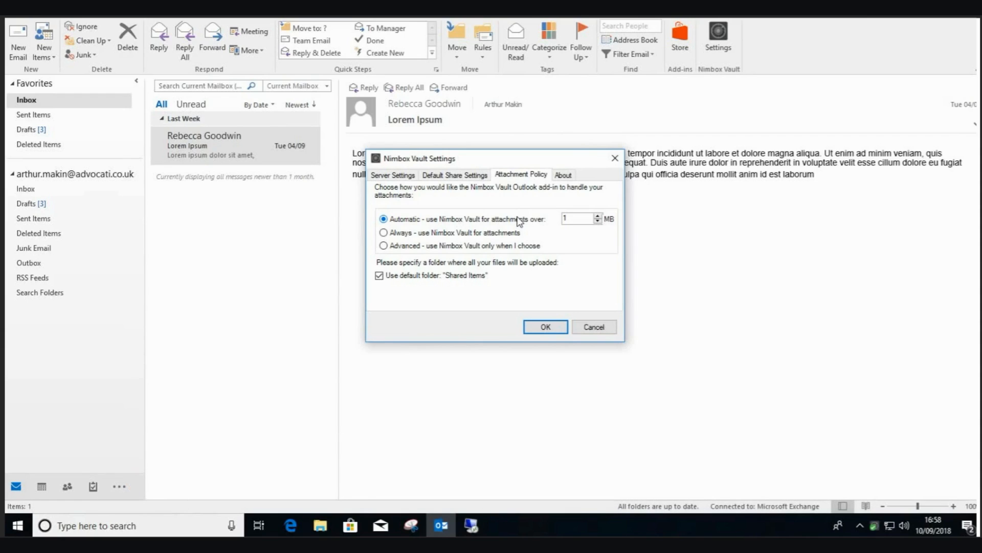
pyautogui.click(595, 327)
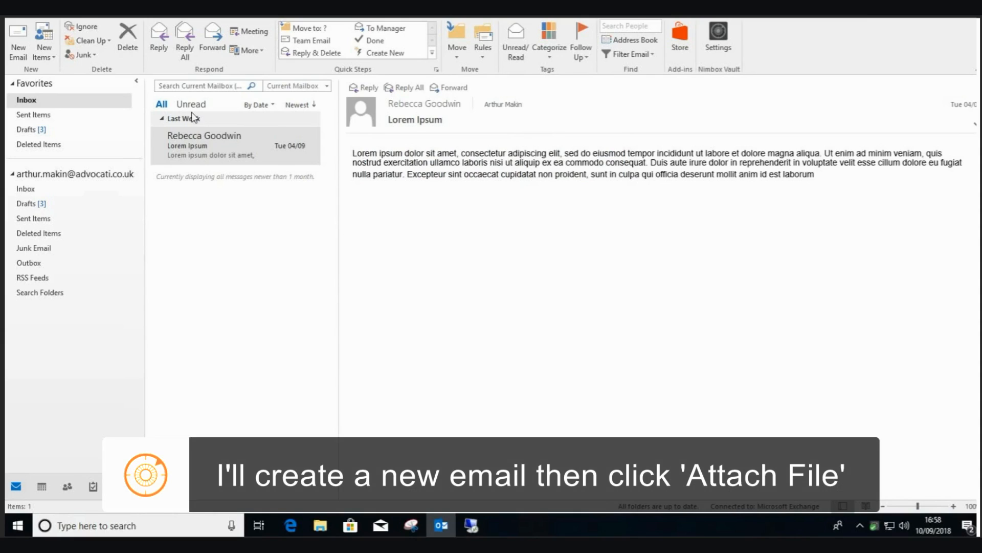
pyautogui.click(20, 44)
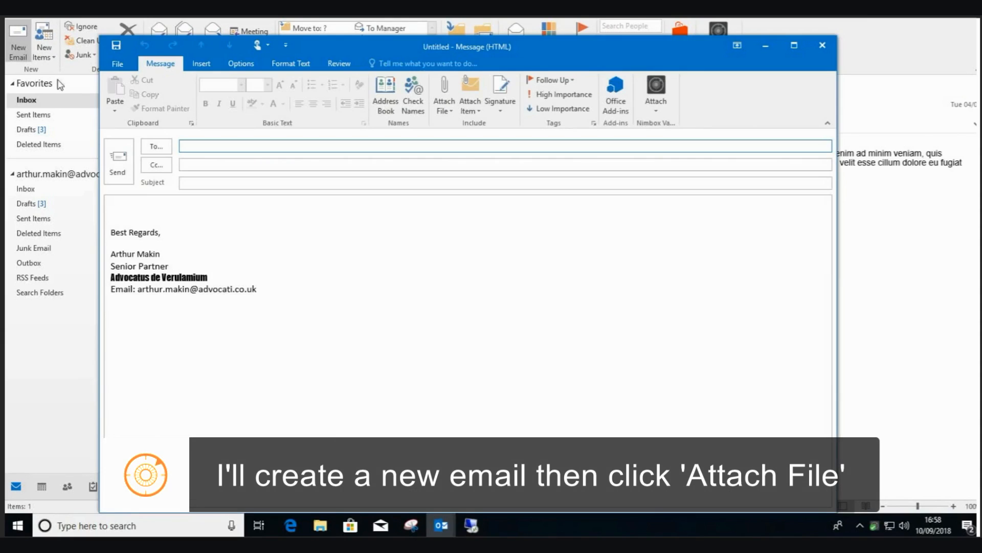
# Attach White-Trans and Outlook plugin.pptx from This PC to the new email.
pyautogui.click(446, 111)
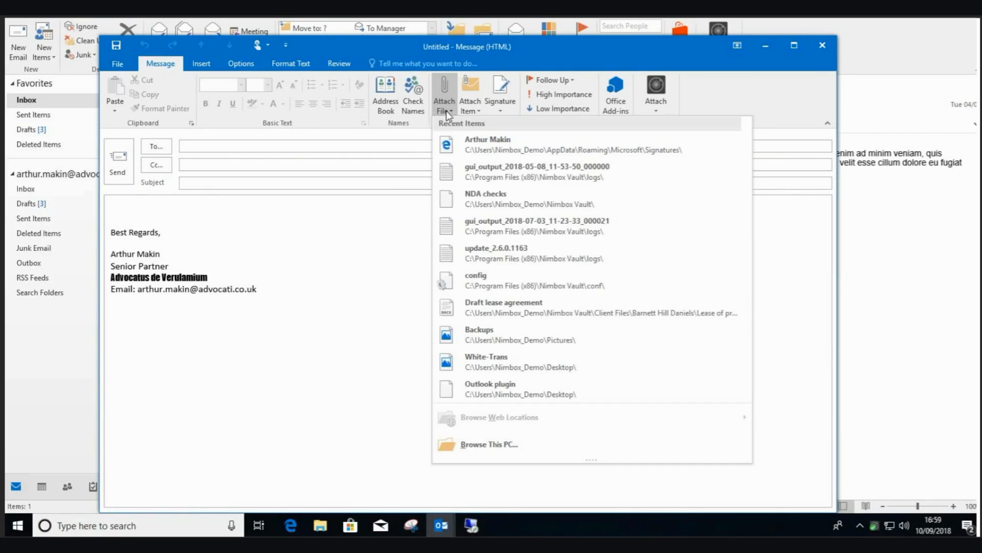
pyautogui.click(471, 442)
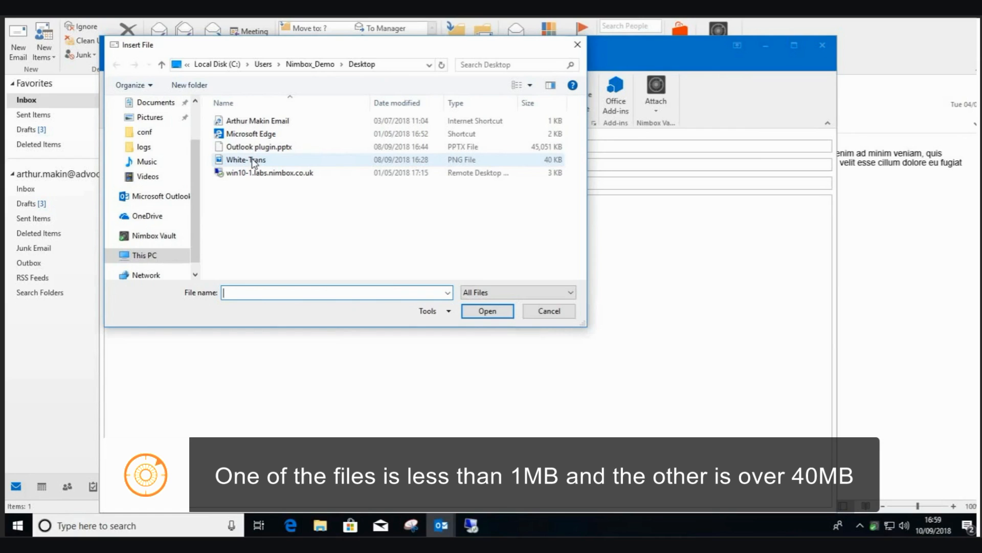
pyautogui.click(253, 159)
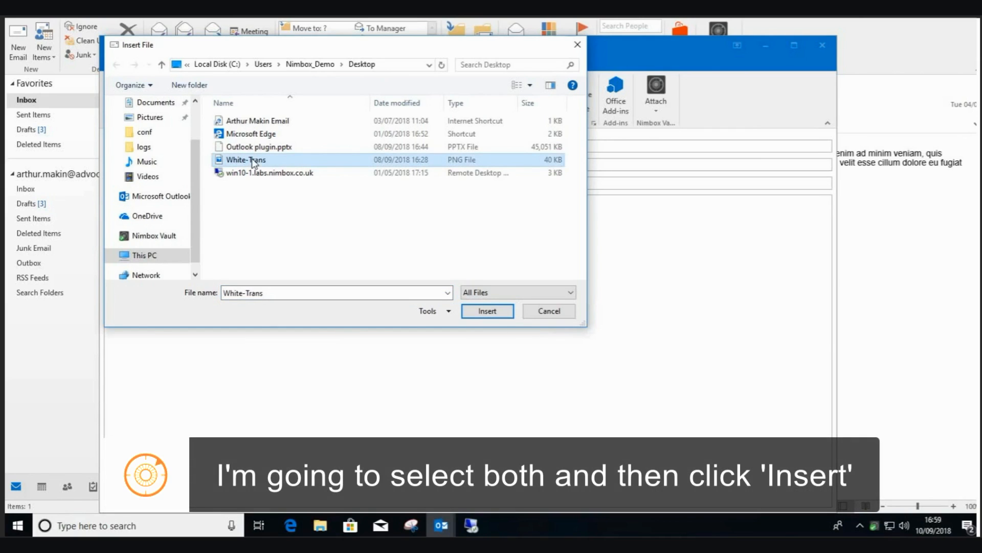
pyautogui.keyDown('ctrl'); pyautogui.click(262, 148); pyautogui.keyUp('ctrl')
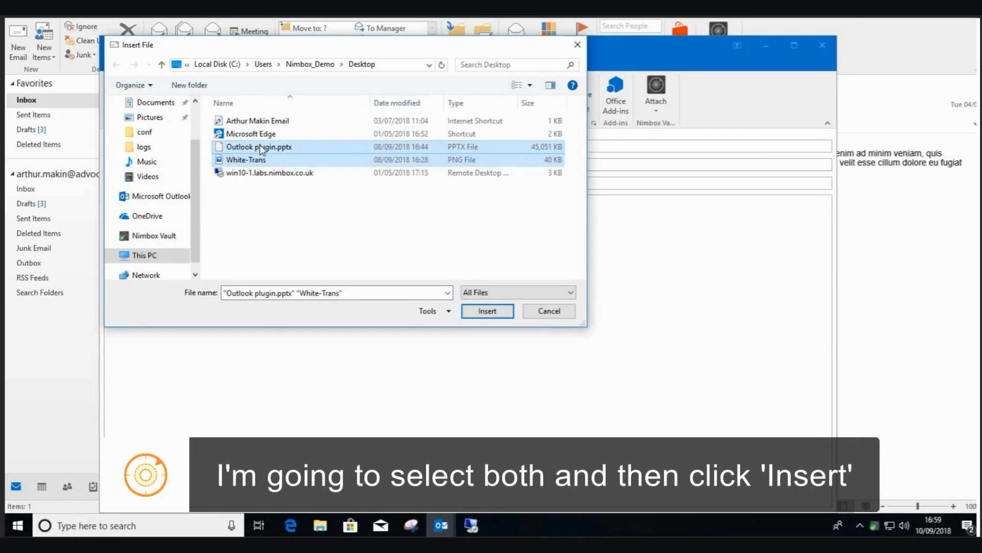
pyautogui.click(477, 311)
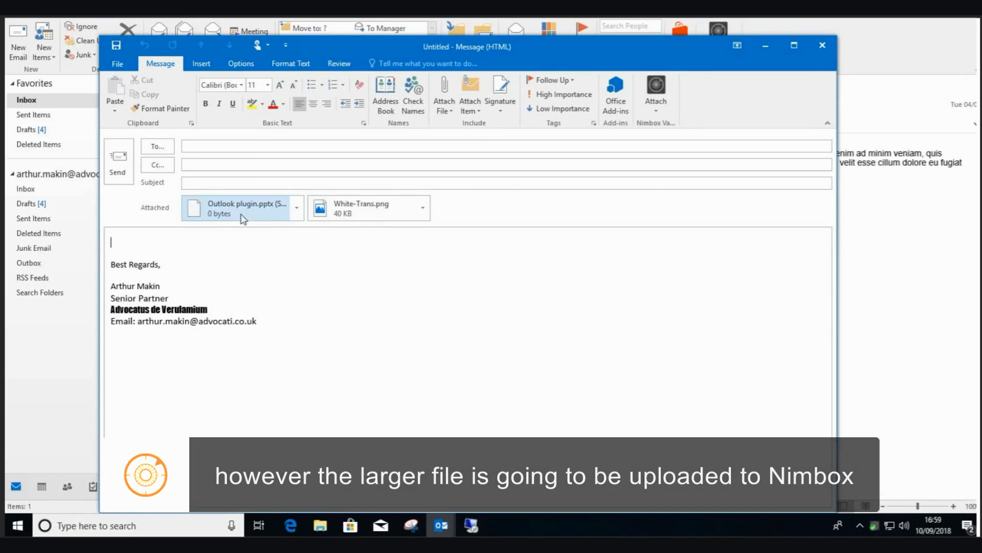
# Address the email to the colleague using the autocomplete suggestion.
pyautogui.moveTo(245, 215)
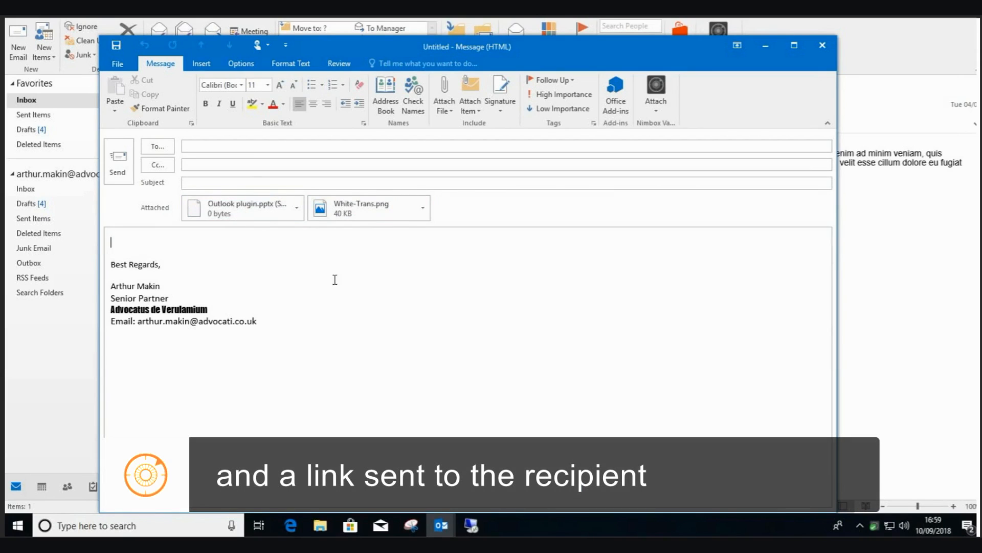
pyautogui.click(208, 146)
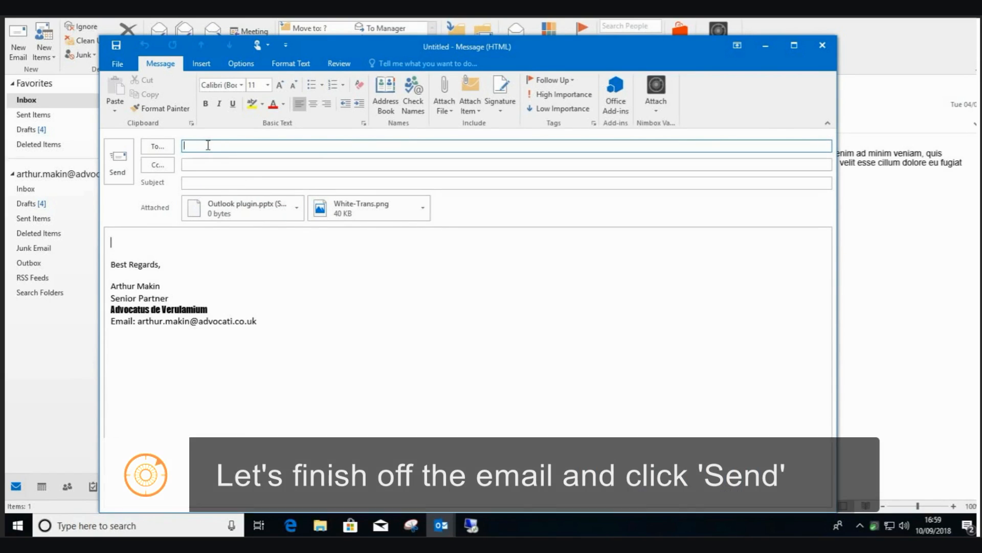
pyautogui.write('reb')
pyautogui.press('Return')
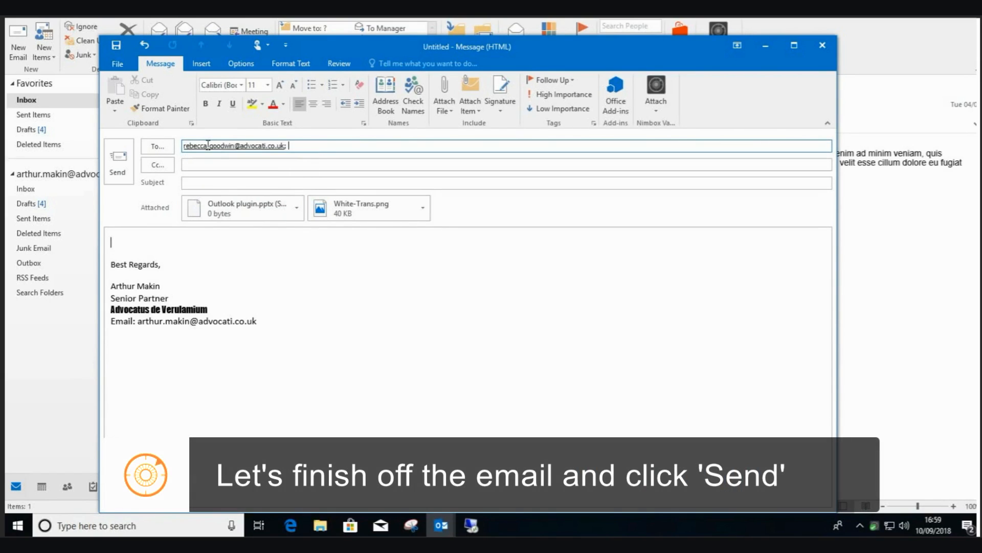
pyautogui.click(201, 183)
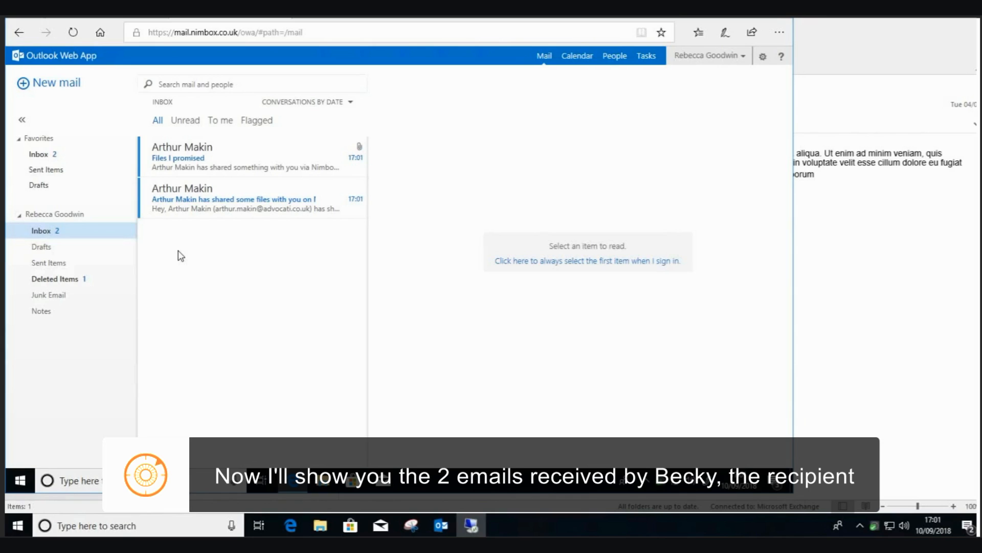
# Read the 'Files I promised' email with the small image, then the shared-files notification email.
pyautogui.click(212, 163)
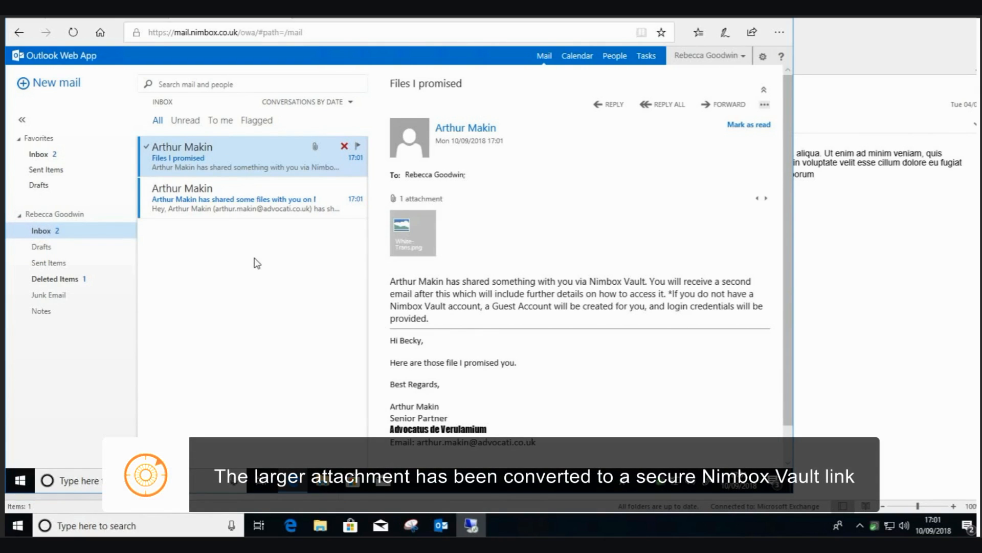
pyautogui.click(221, 208)
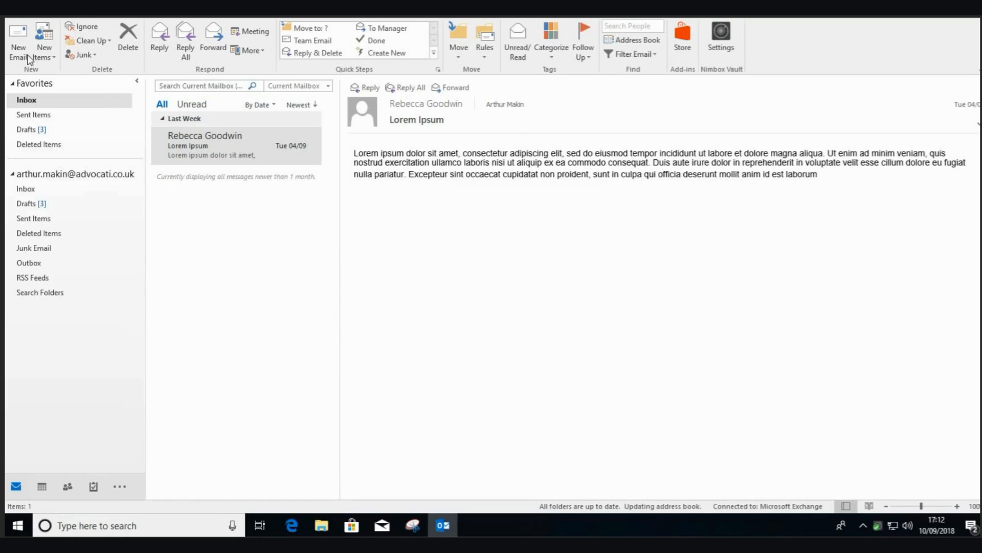
# In a new email, pick Draft lease agreement.docx from Team Shares and enable a custom download limit.
pyautogui.click(19, 50)
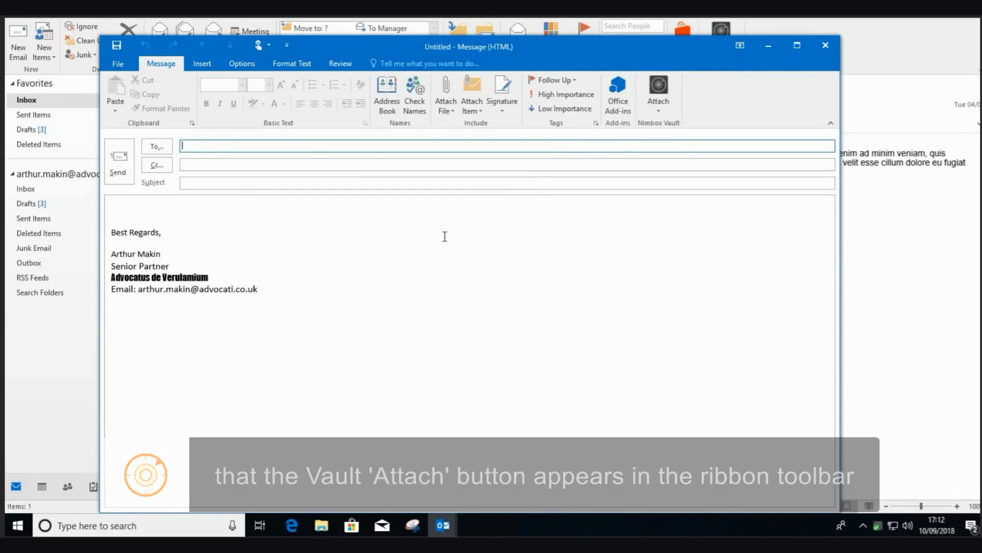
pyautogui.click(659, 110)
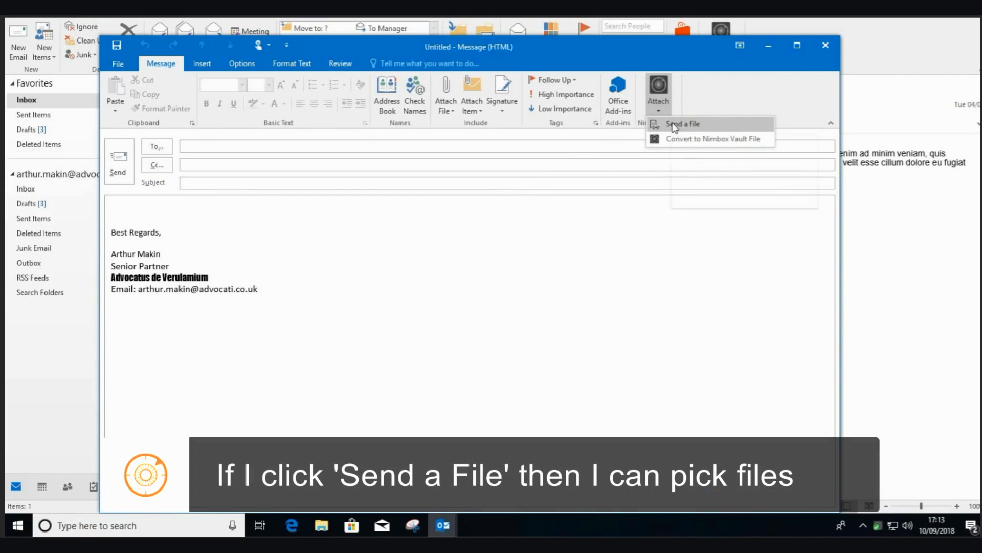
pyautogui.click(675, 125)
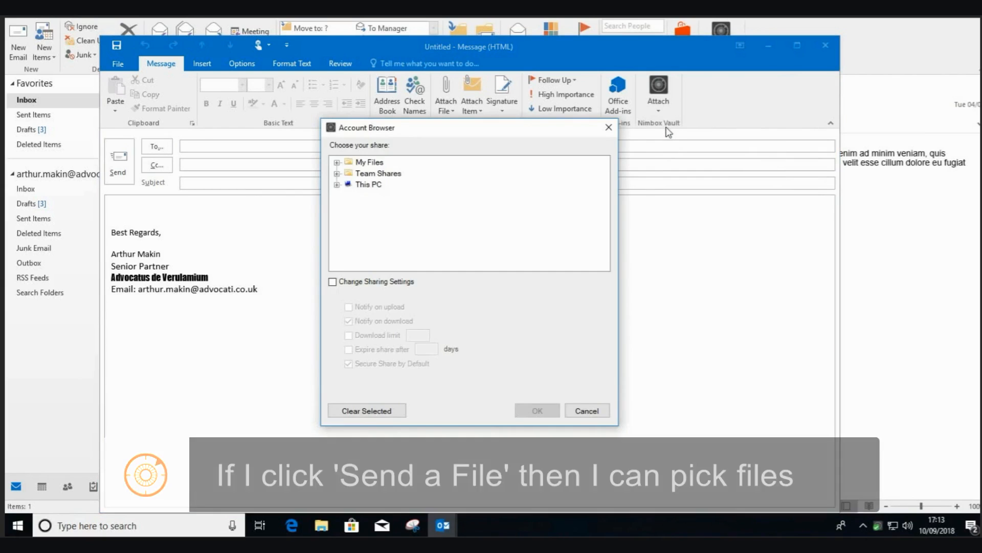
pyautogui.click(337, 163)
pyautogui.click(338, 163)
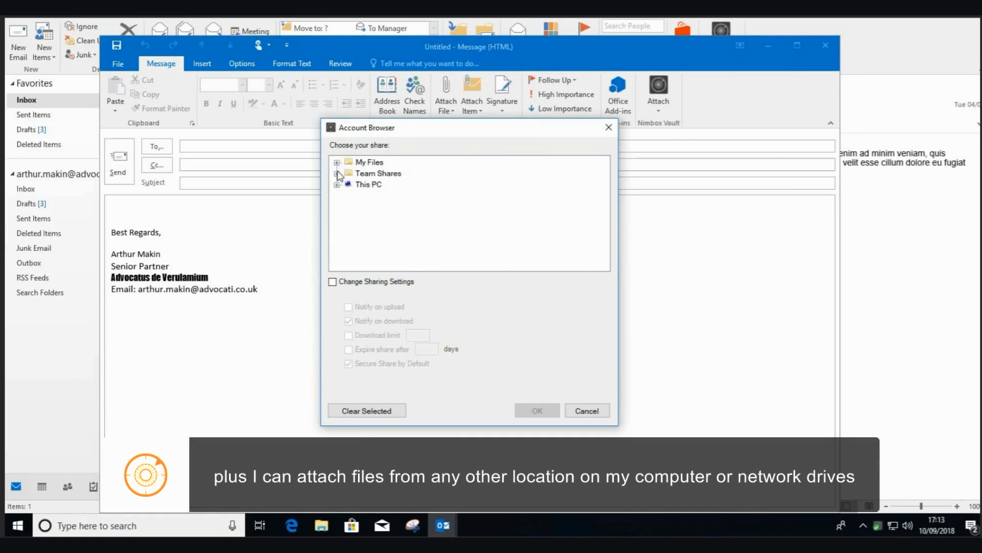
pyautogui.click(338, 174)
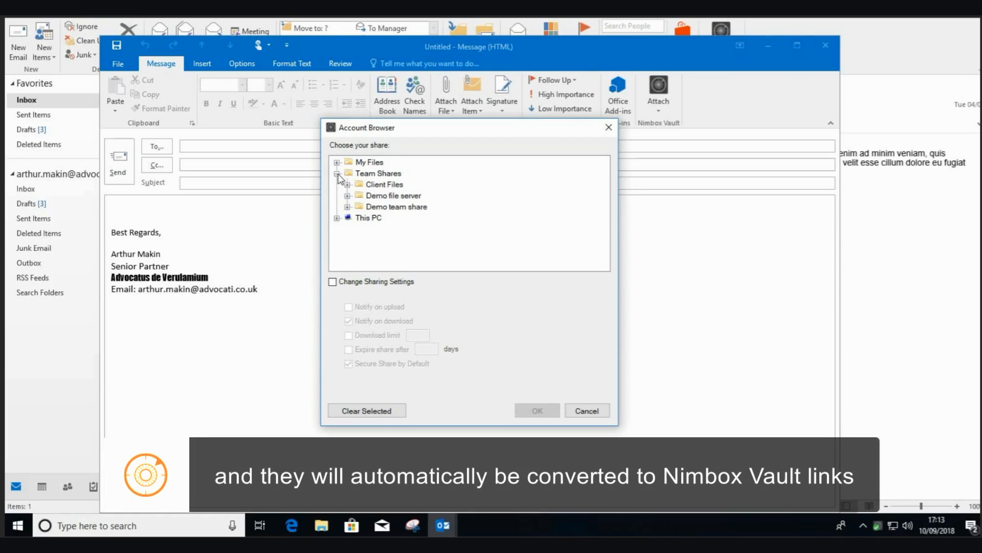
pyautogui.click(337, 174)
pyautogui.click(338, 185)
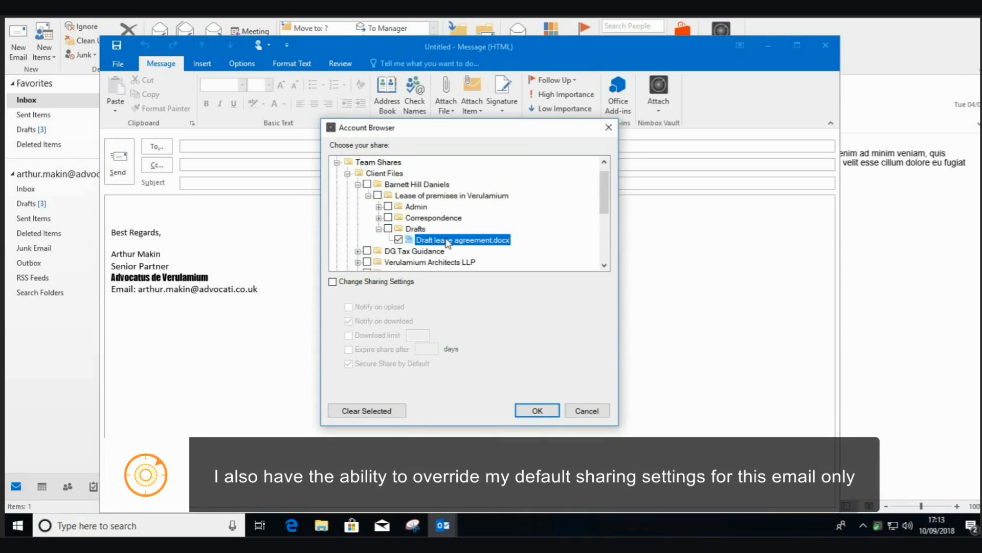
pyautogui.click(333, 282)
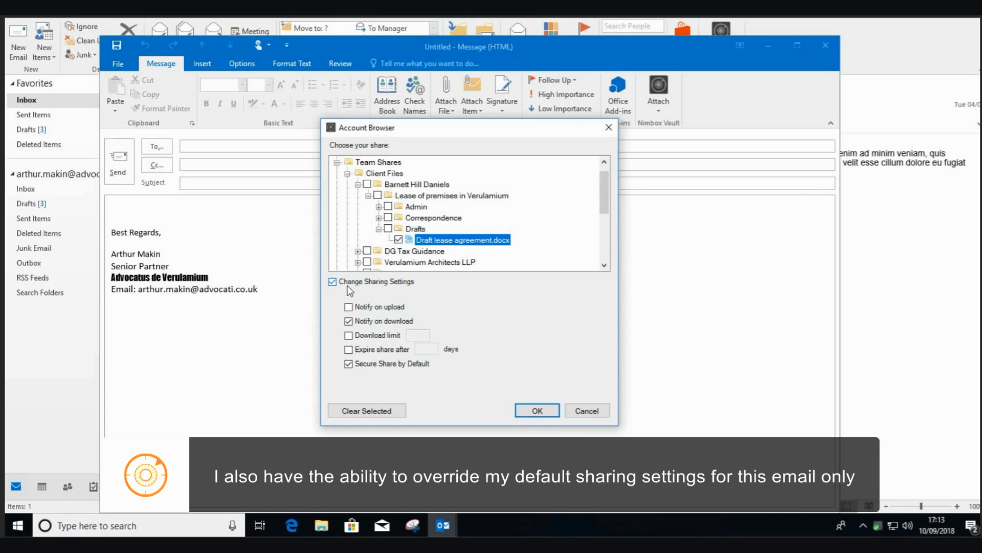
pyautogui.click(349, 336)
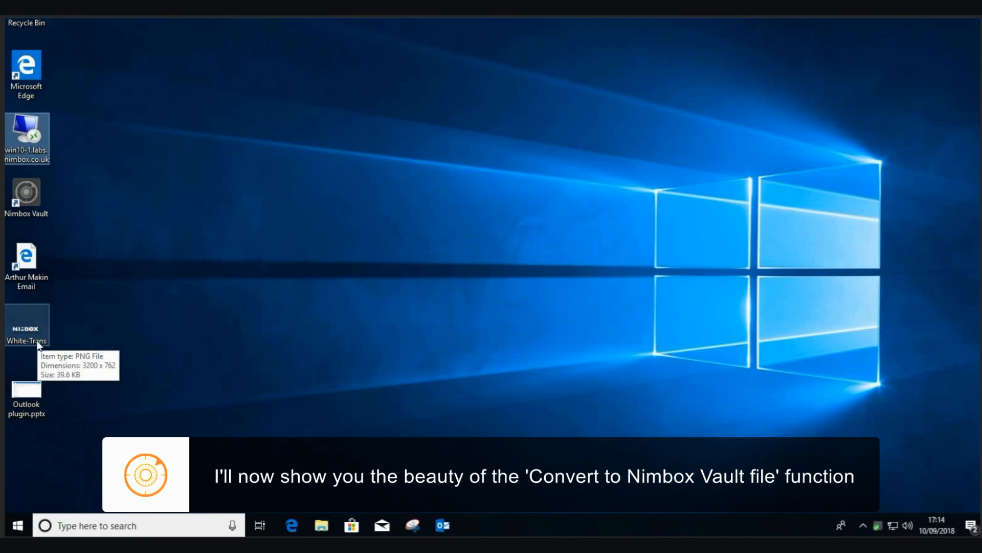
# Paste White-Trans.png from the desktop into the email body and convert it to a Nimbox Vault file.
pyautogui.rightClick(27, 390)
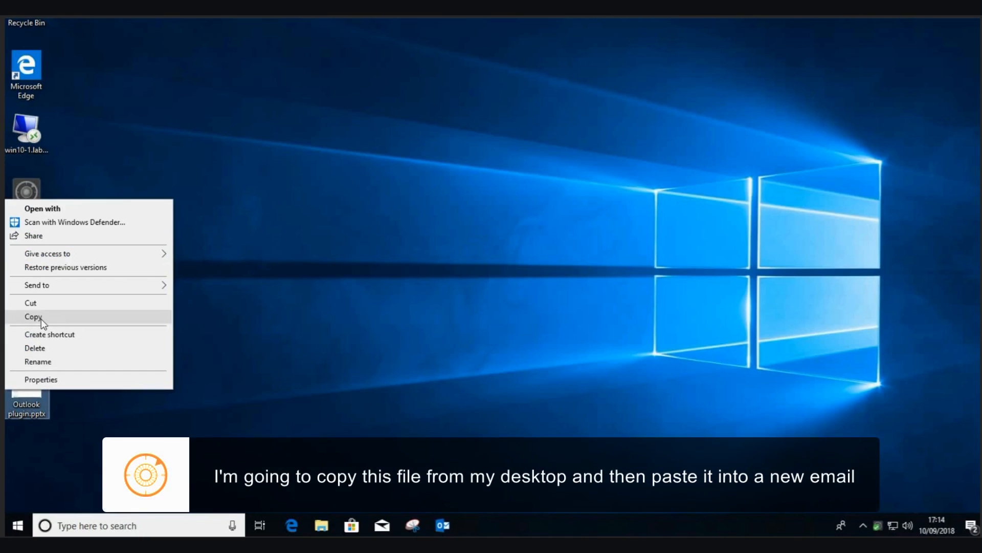
pyautogui.click(41, 319)
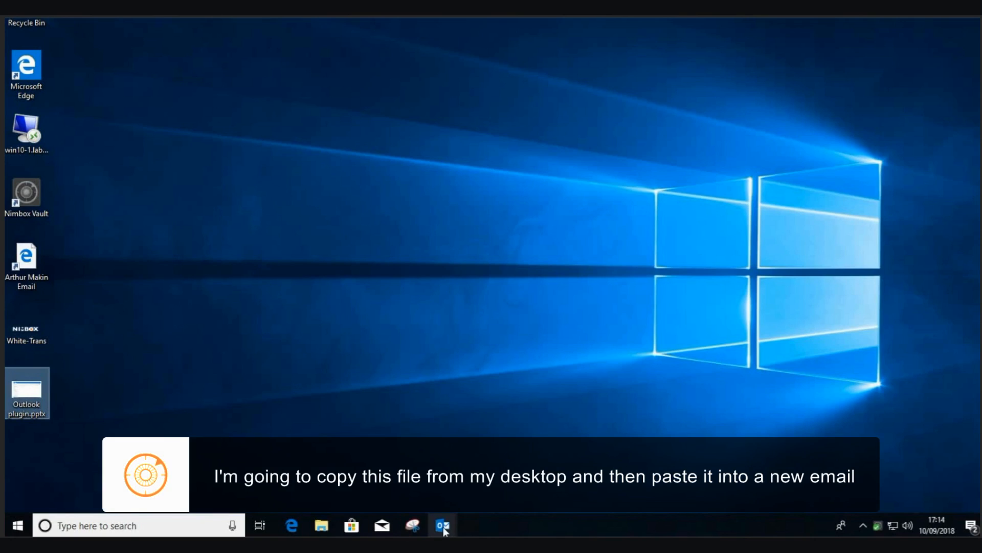
pyautogui.moveTo(445, 532)
pyautogui.click(517, 488)
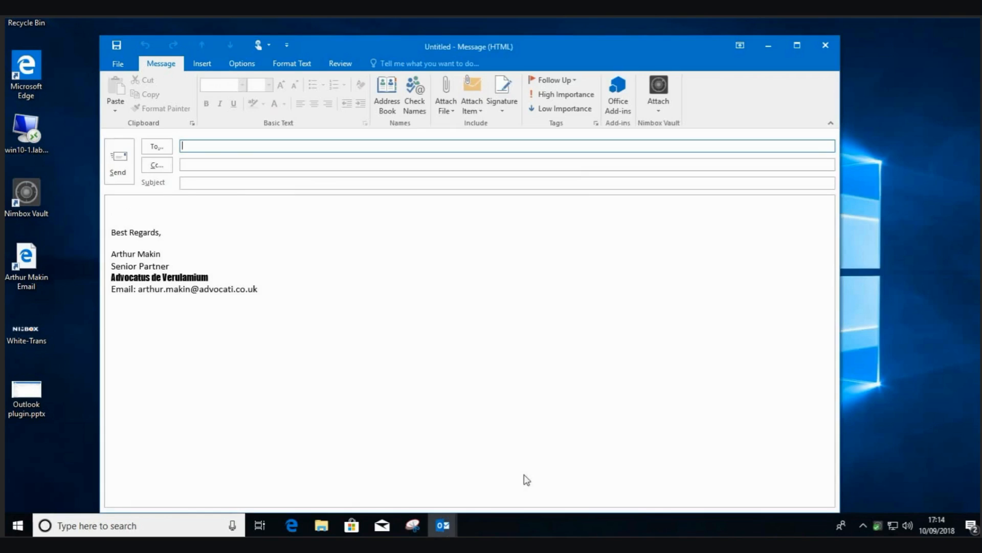
pyautogui.rightClick(128, 213)
pyautogui.click(153, 266)
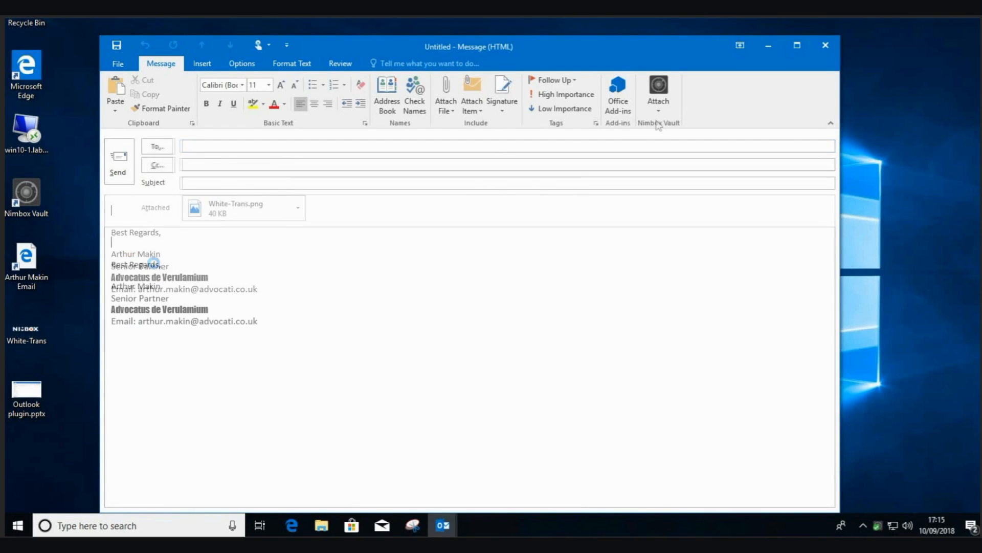
pyautogui.click(659, 111)
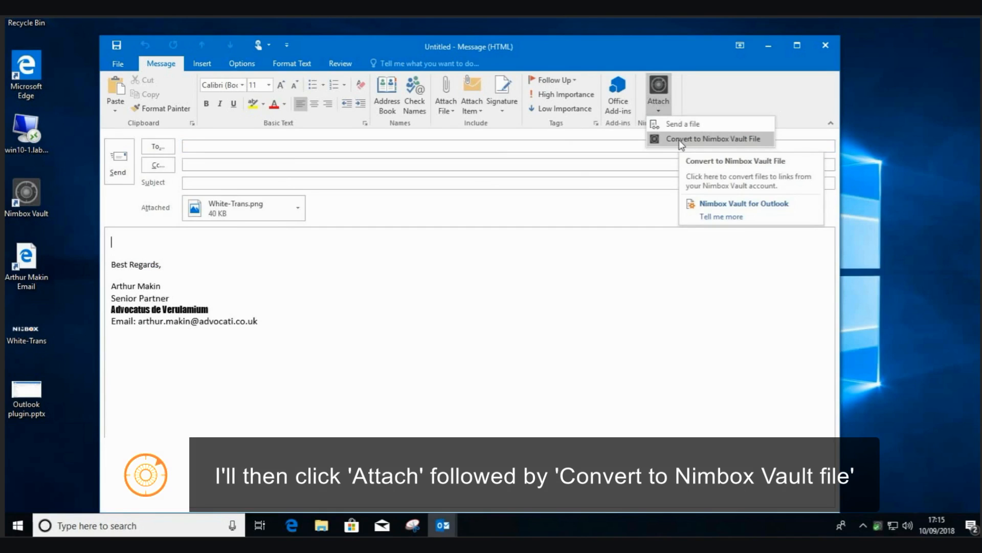
pyautogui.click(680, 139)
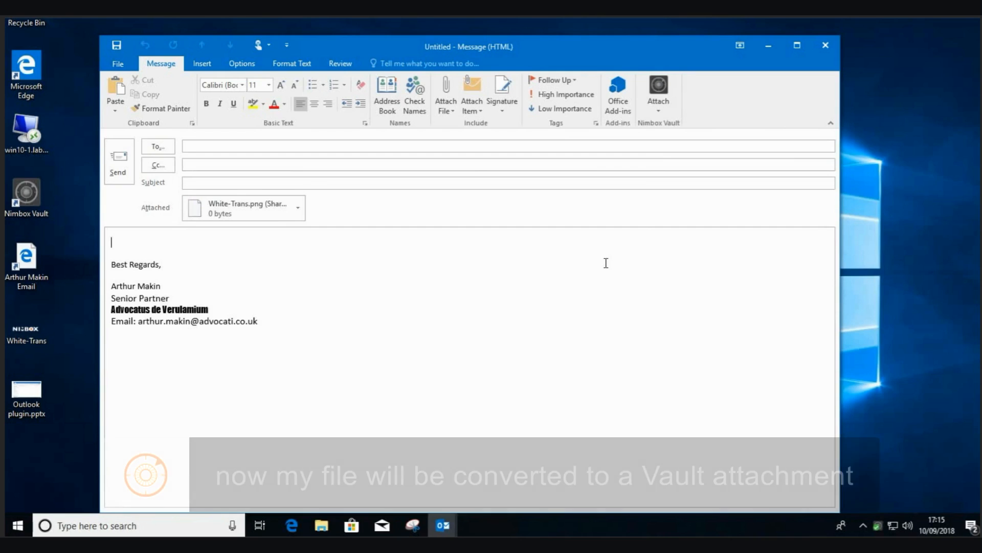